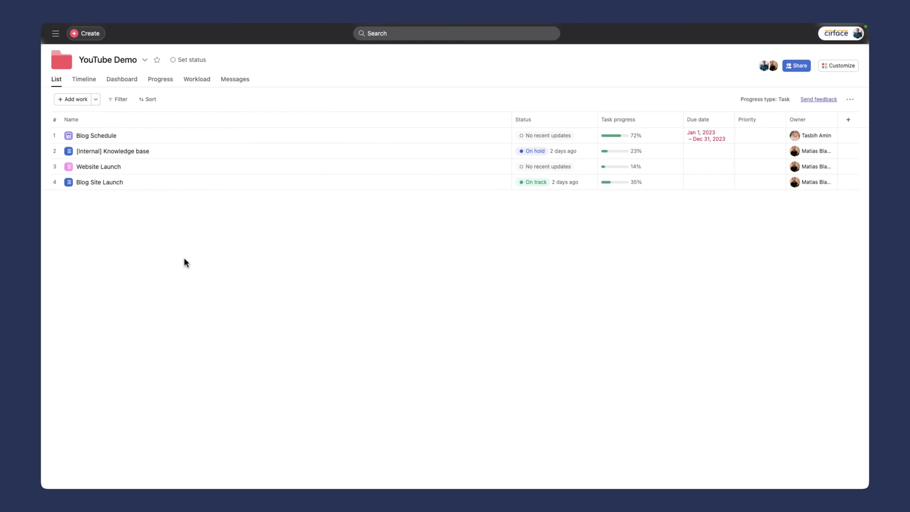
Open the Domain and Hosting Setup task in the Website Launch project
left_click(104, 168)
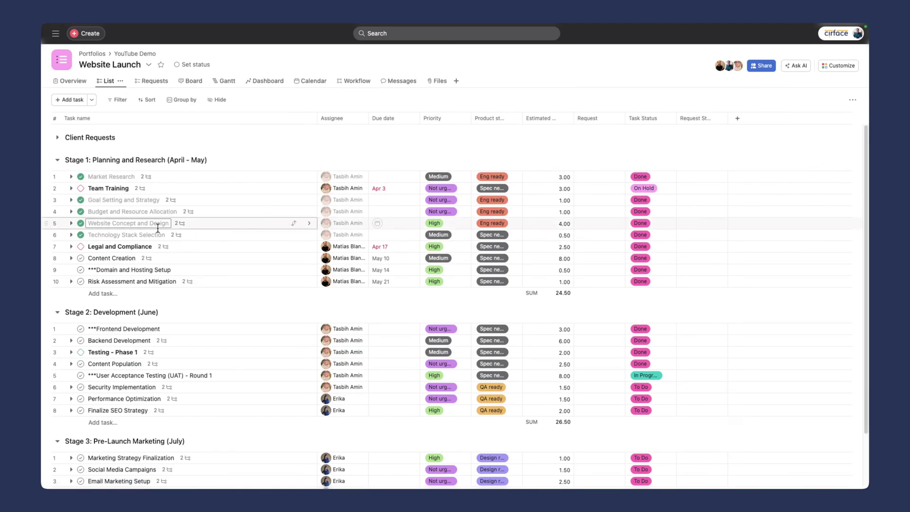
left_click(246, 275)
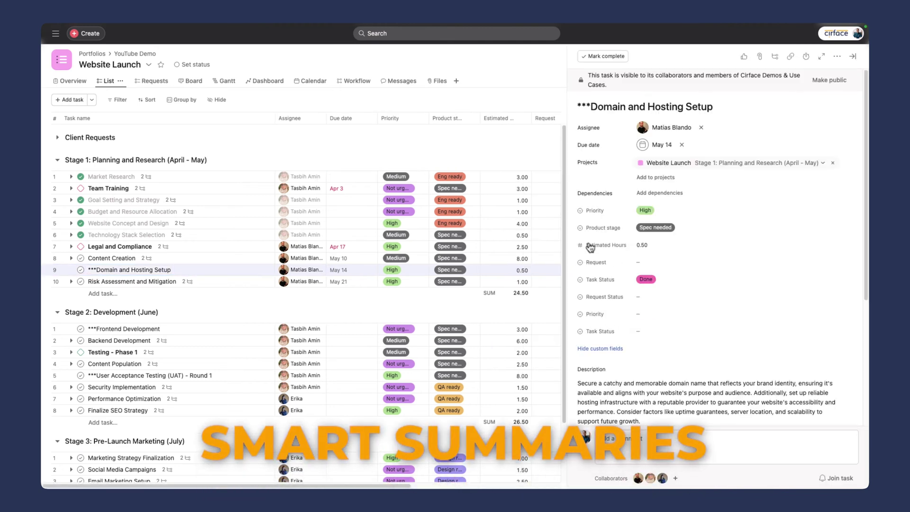
scroll(642, 302, "down", 3)
Insert a blank line after 'growth.' to separate the description paragraphs
left_click(657, 337)
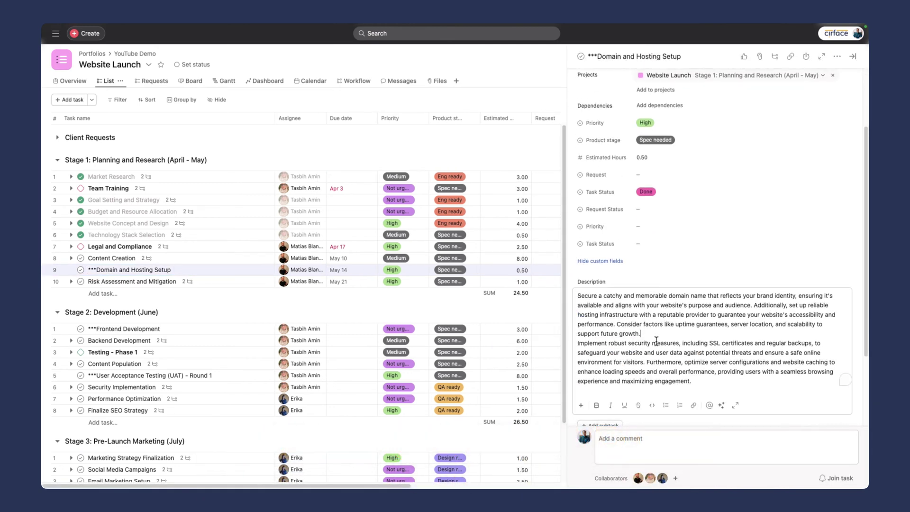
key("Return")
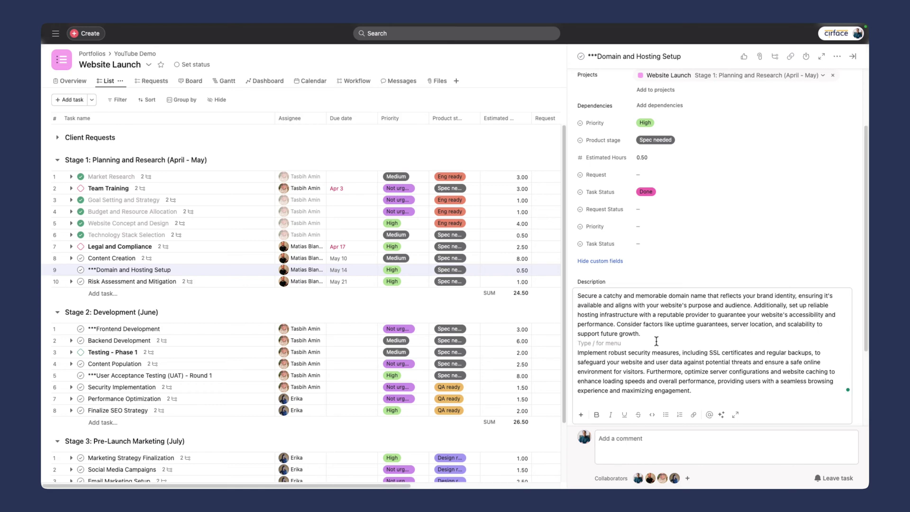
scroll(716, 190, "up", 3)
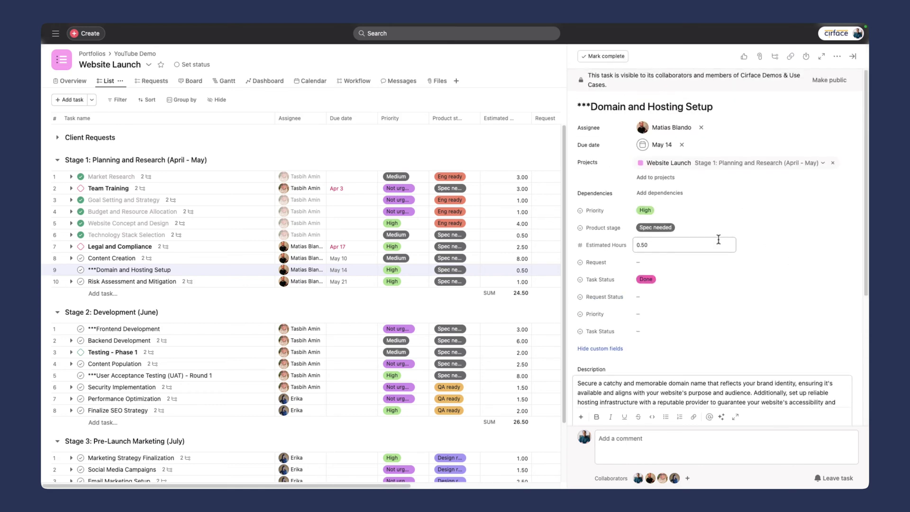
scroll(713, 224, "down", 1)
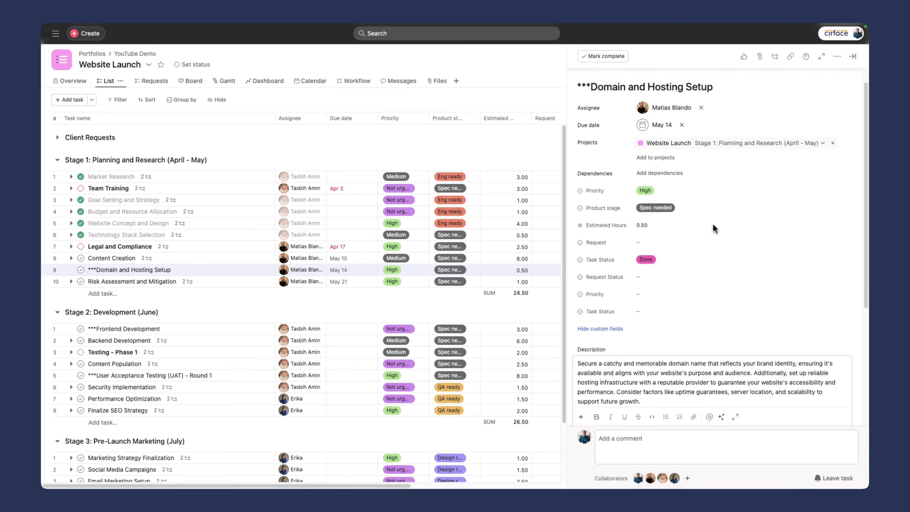
scroll(713, 223, "down", 5)
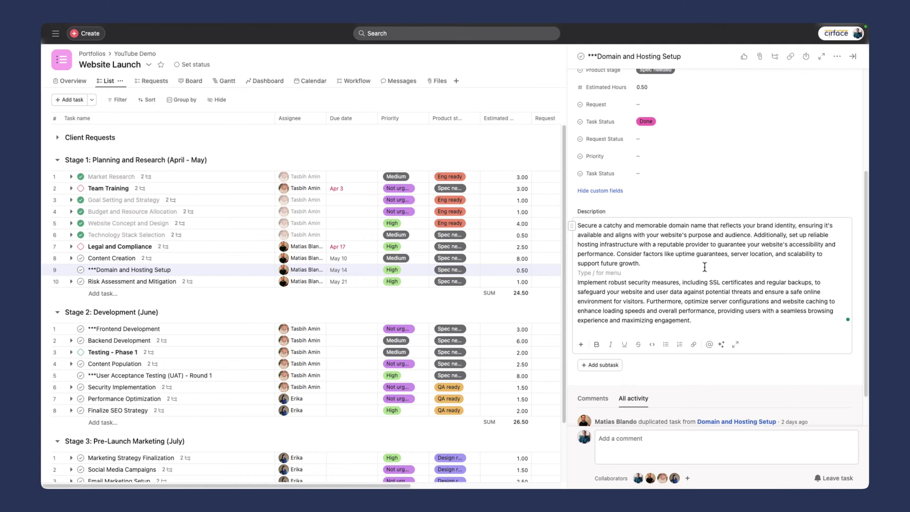
scroll(705, 267, "down", 1)
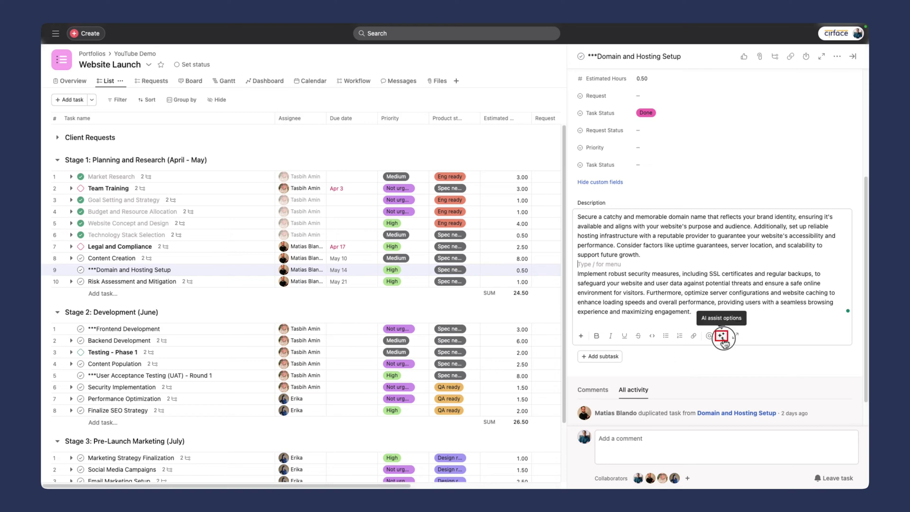
Generate an AI Summarize task summary from the description's AI assist menu
left_click(722, 337)
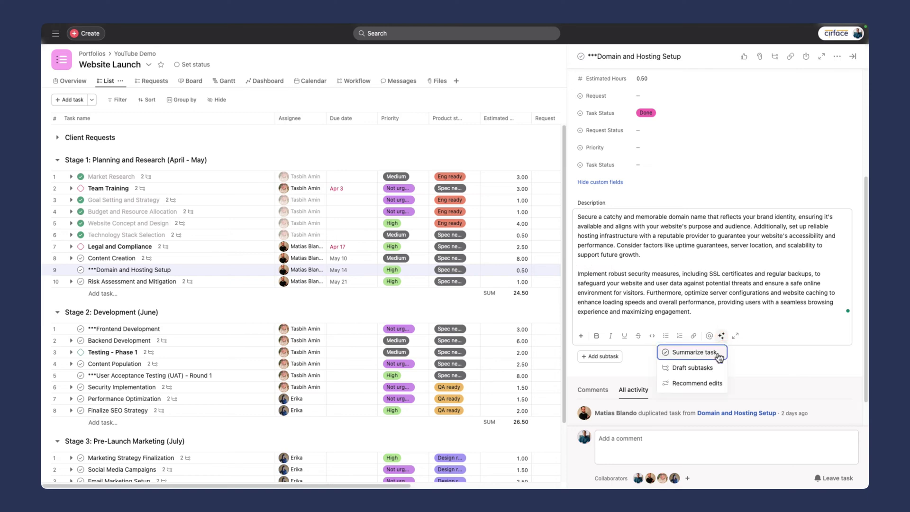
left_click(695, 352)
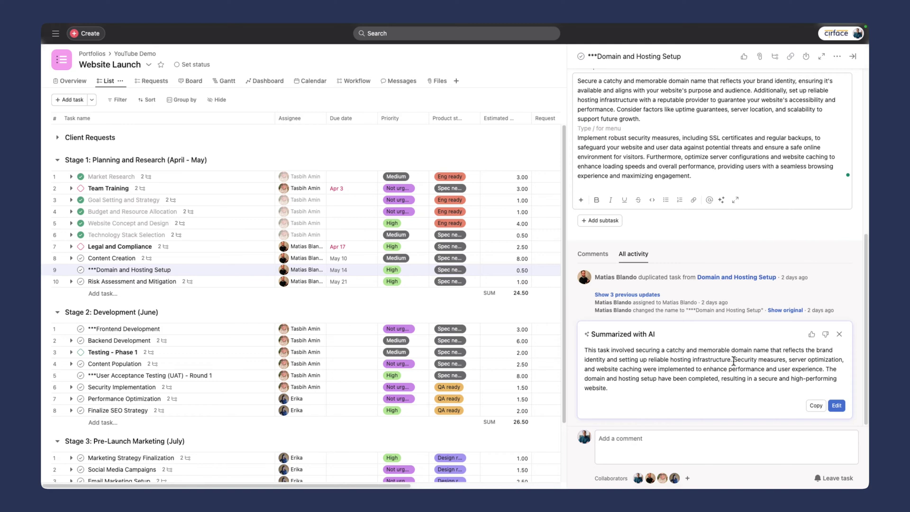
scroll(670, 238, "up", 3)
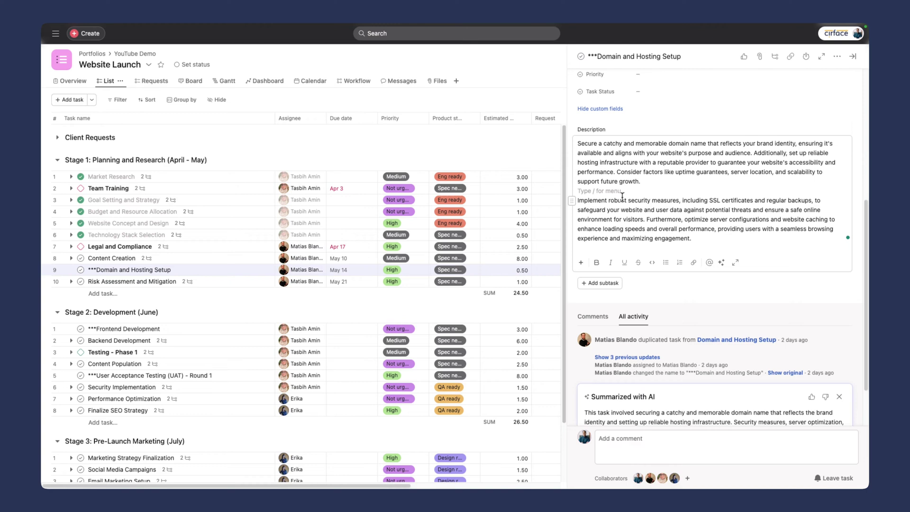
Add a blank line at the end of the task description
left_click_drag(701, 242, 574, 153)
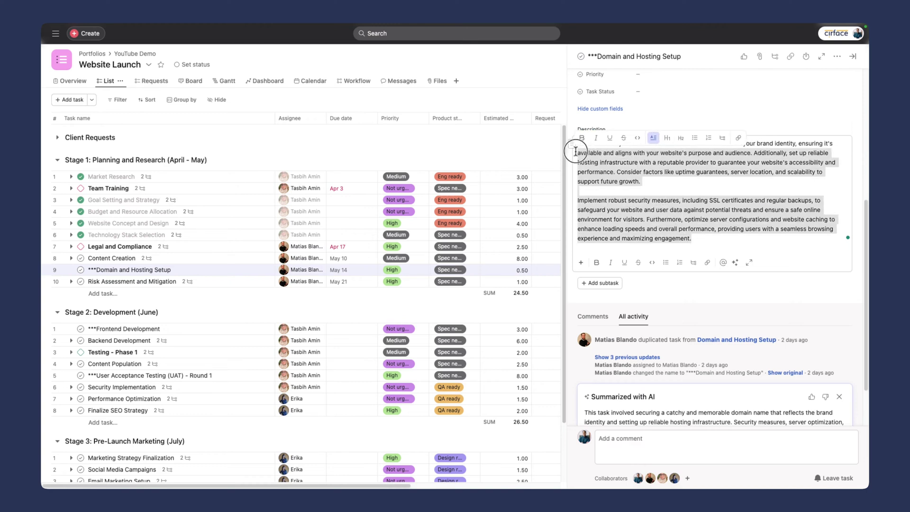
left_click(671, 204)
scroll(671, 204, "down", 3)
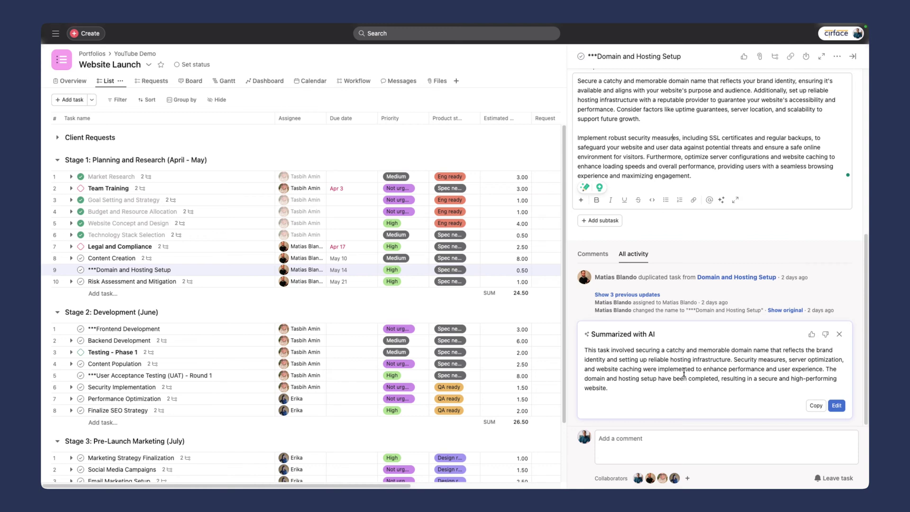
left_click(716, 184)
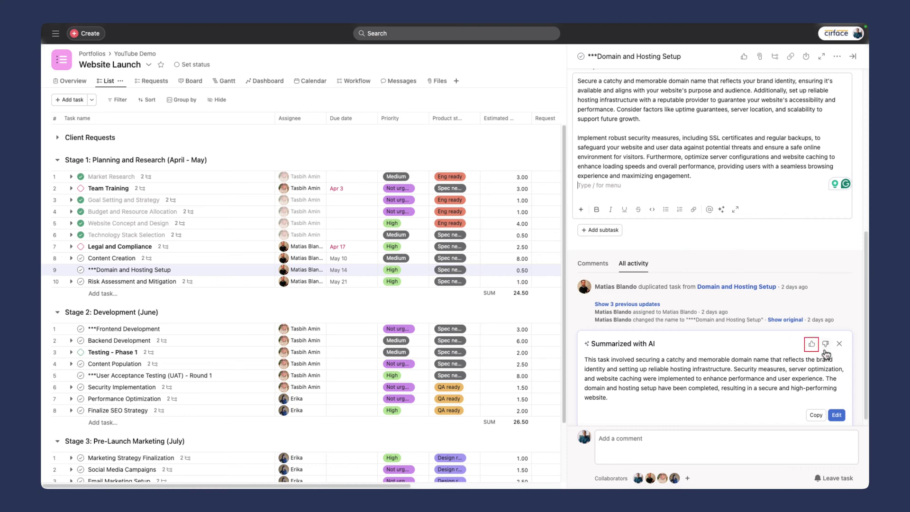
Rate the AI task summary as helpful with thumbs-up
left_click(812, 343)
scroll(703, 260, "up", 2)
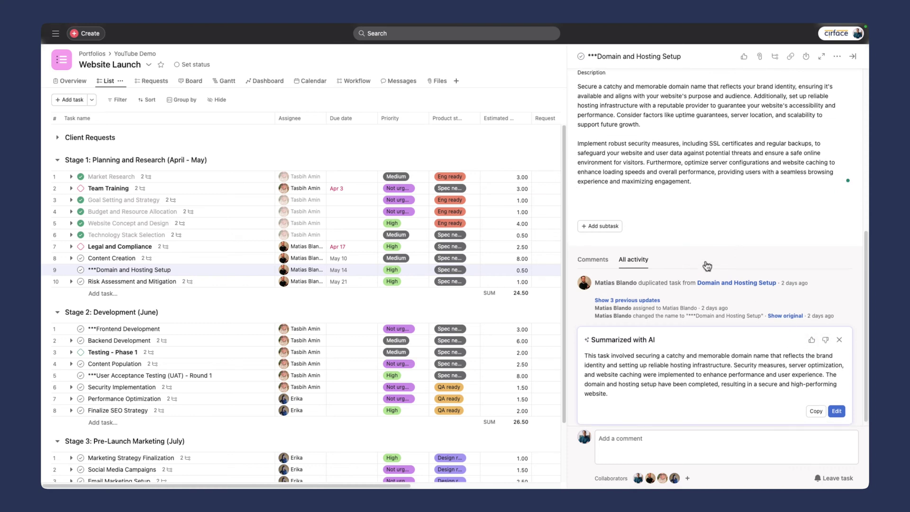
left_click(812, 364)
Have AI draft four subtasks, from domain research to server settings, and add them
scroll(694, 306, "up", 3)
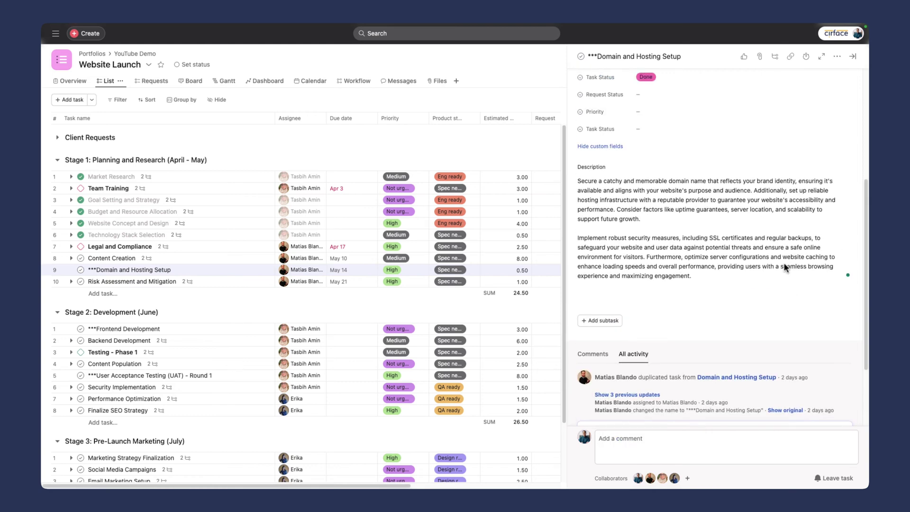
left_click(712, 256)
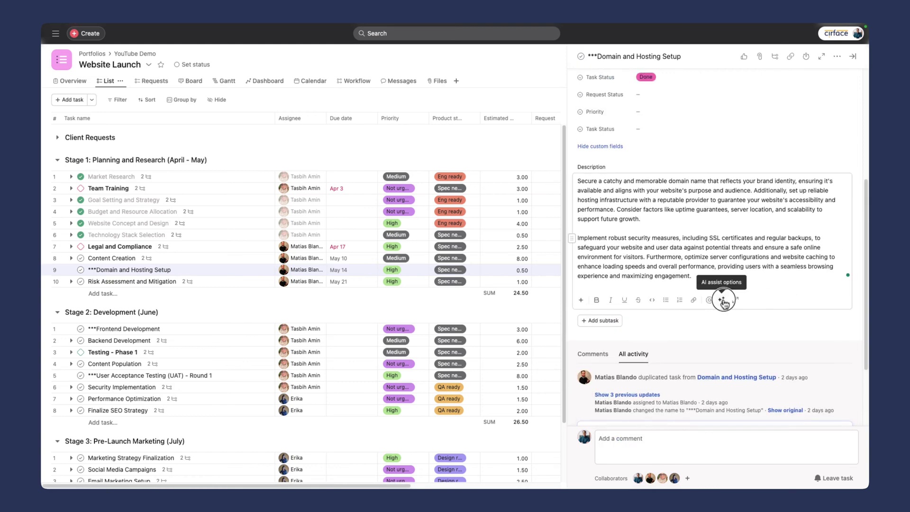
left_click(723, 301)
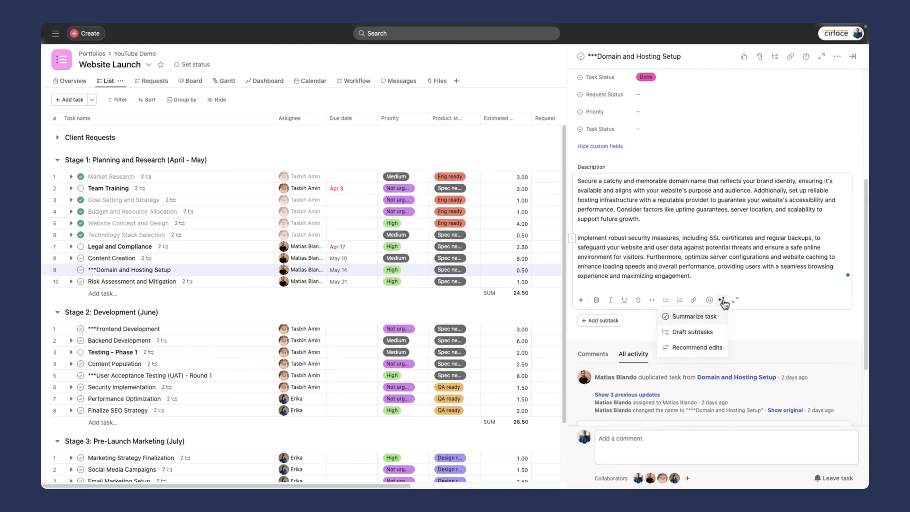
left_click(704, 338)
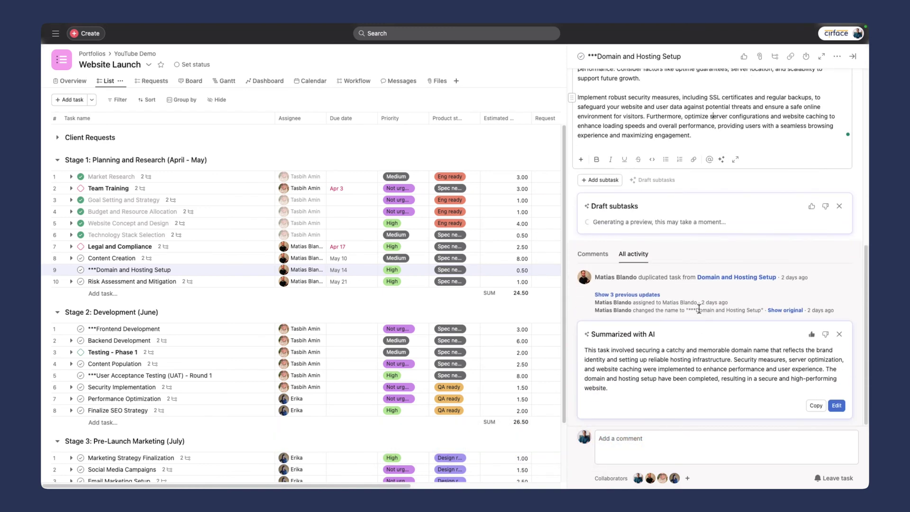
scroll(695, 277, "up", 2)
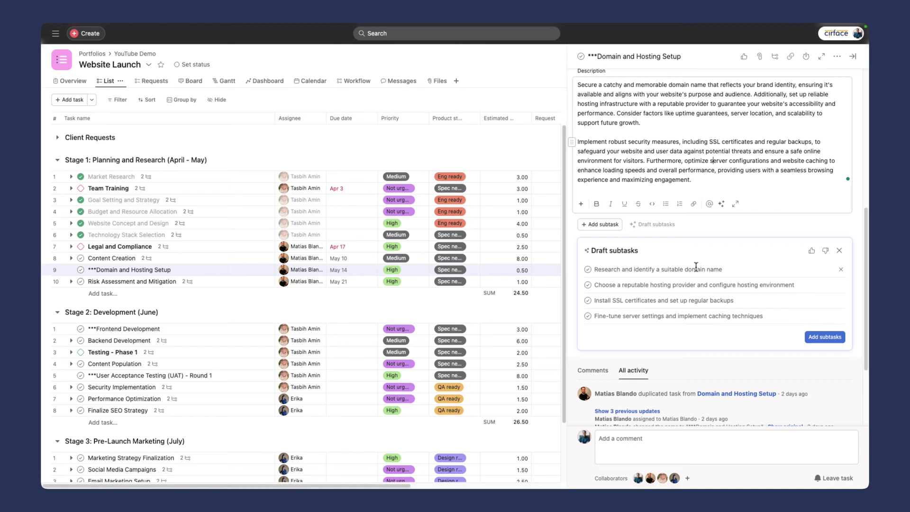
scroll(695, 266, "up", 2)
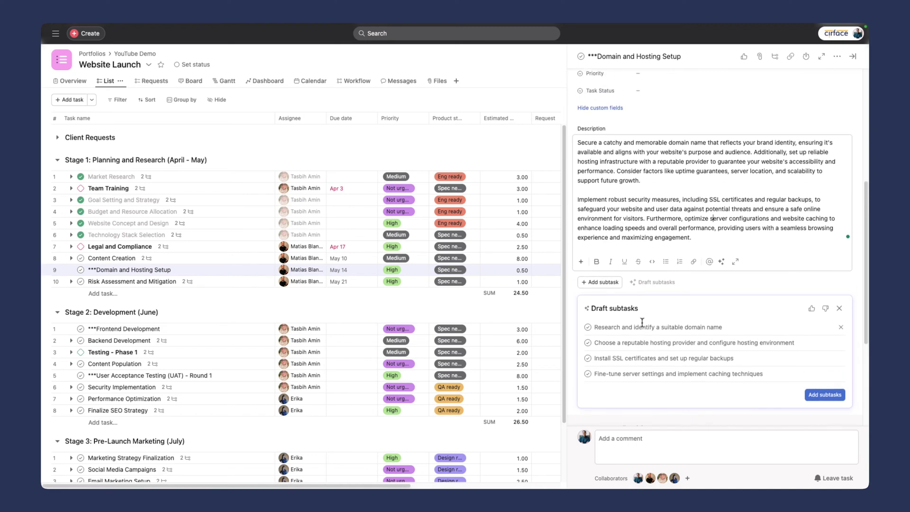
scroll(642, 322, "down", 1)
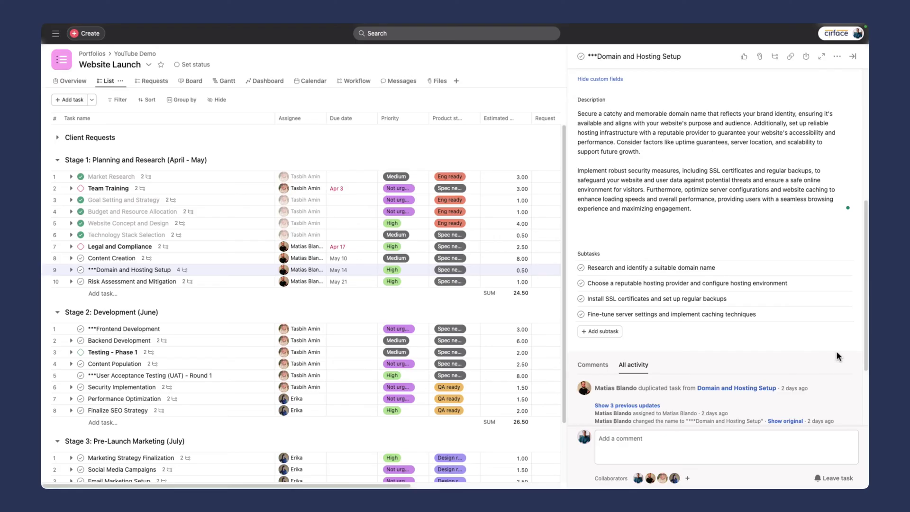
Ask AI to recommend edits to the Domain and Hosting Setup description
scroll(792, 378, "down", 2)
scroll(711, 369, "up", 5)
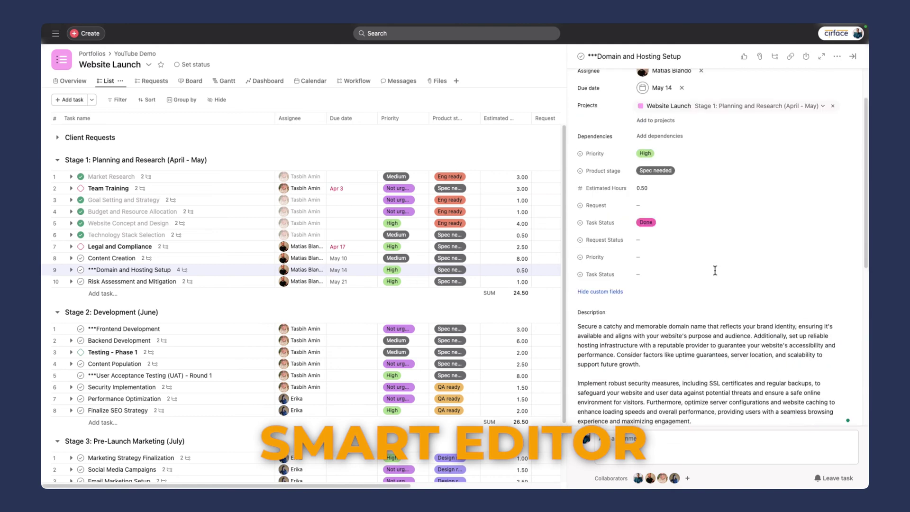
left_click(696, 366)
scroll(690, 332, "down", 2)
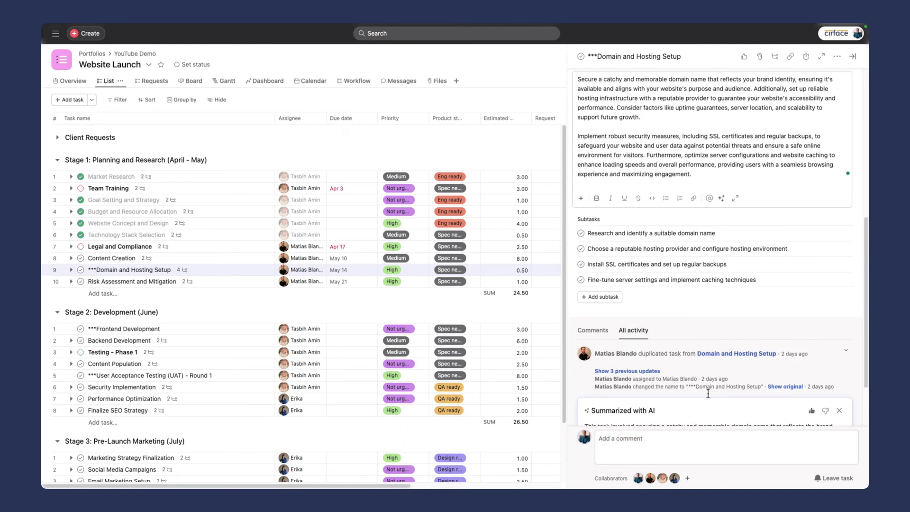
left_click(668, 440)
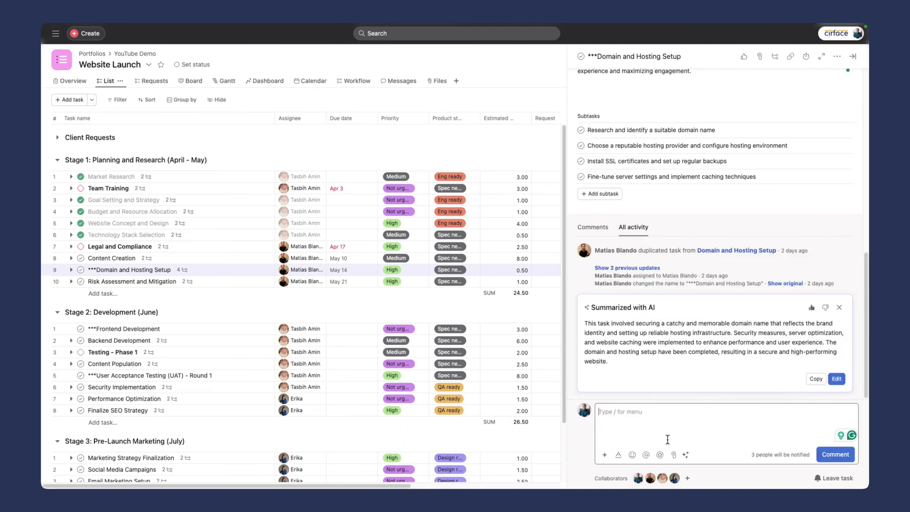
scroll(659, 329, "up", 5)
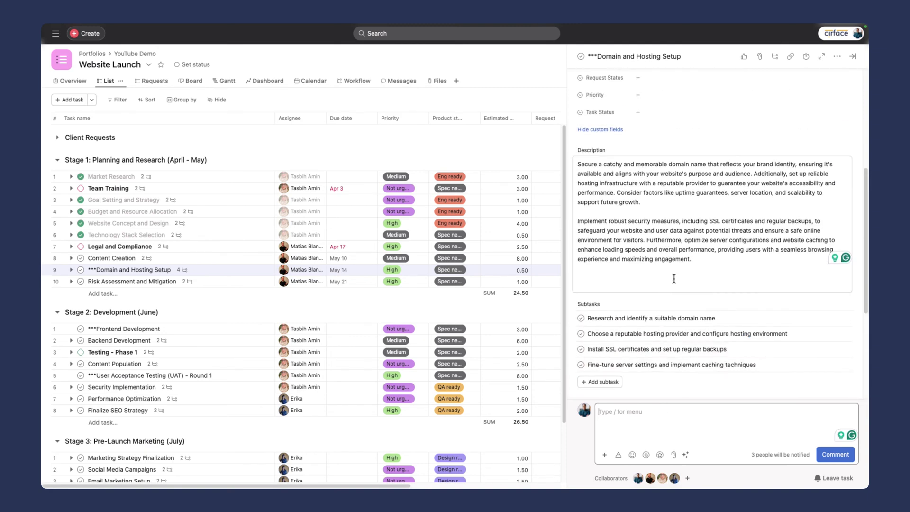
left_click(698, 261)
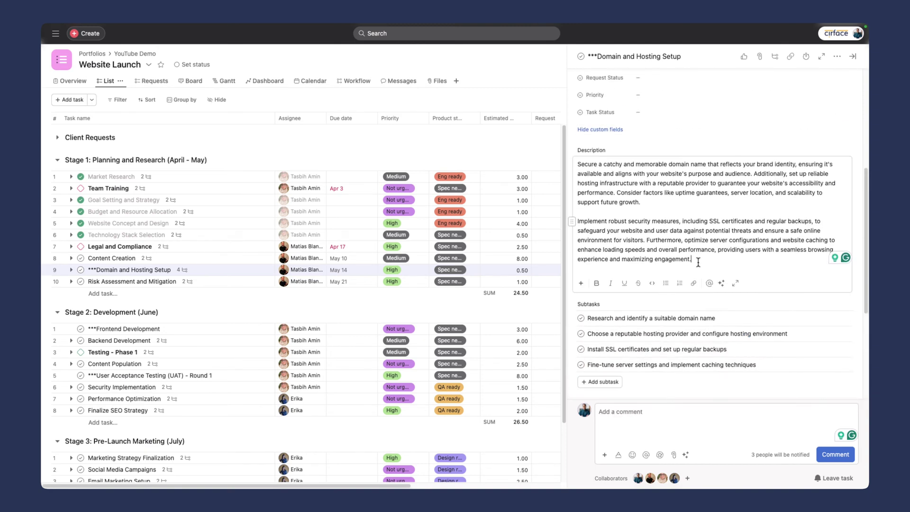
left_click(723, 285)
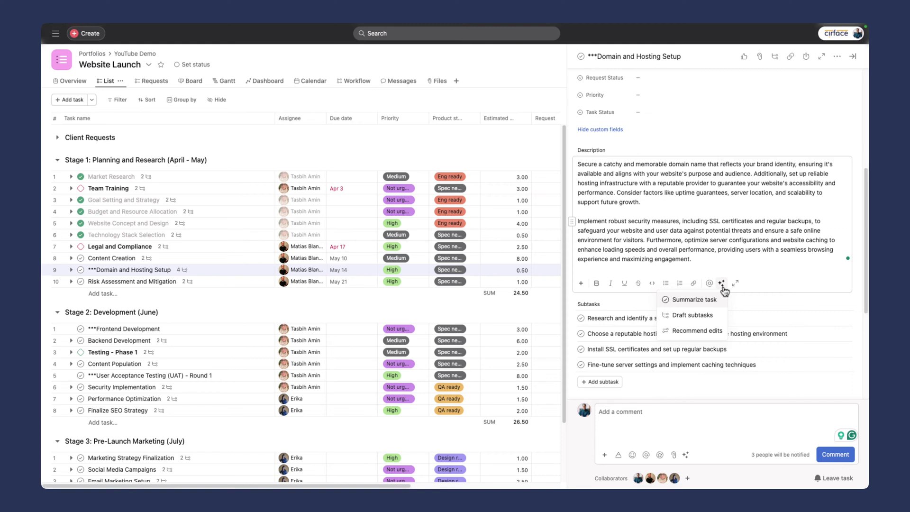
left_click(711, 330)
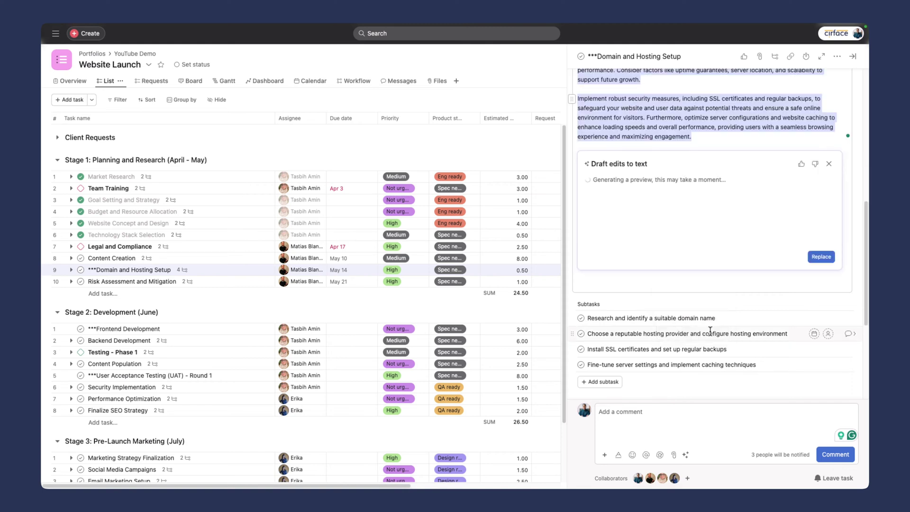
Refine the AI draft into a casual tone
scroll(702, 332, "up", 1)
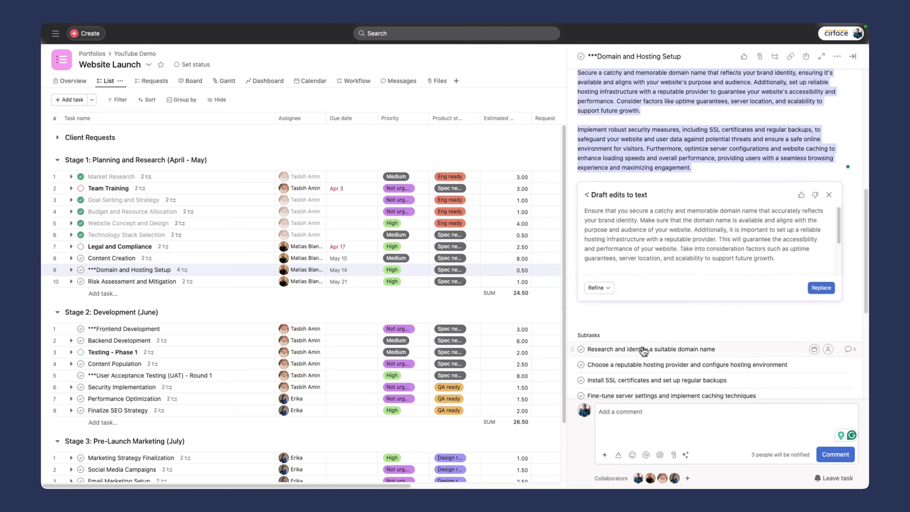
left_click(598, 287)
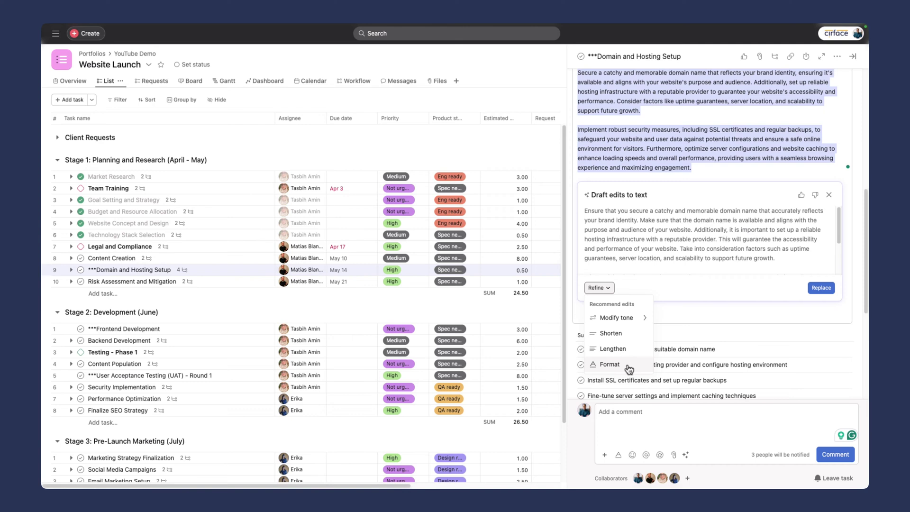
mouse_move(636, 322)
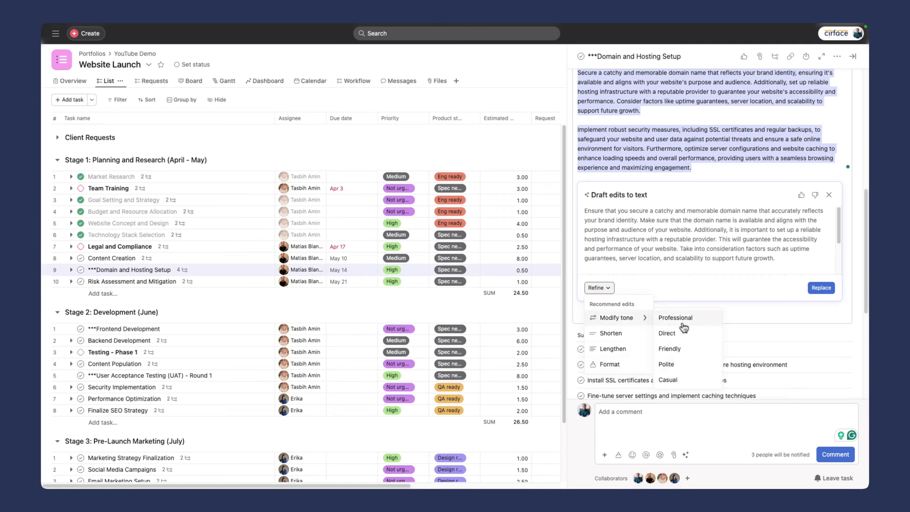
left_click(675, 380)
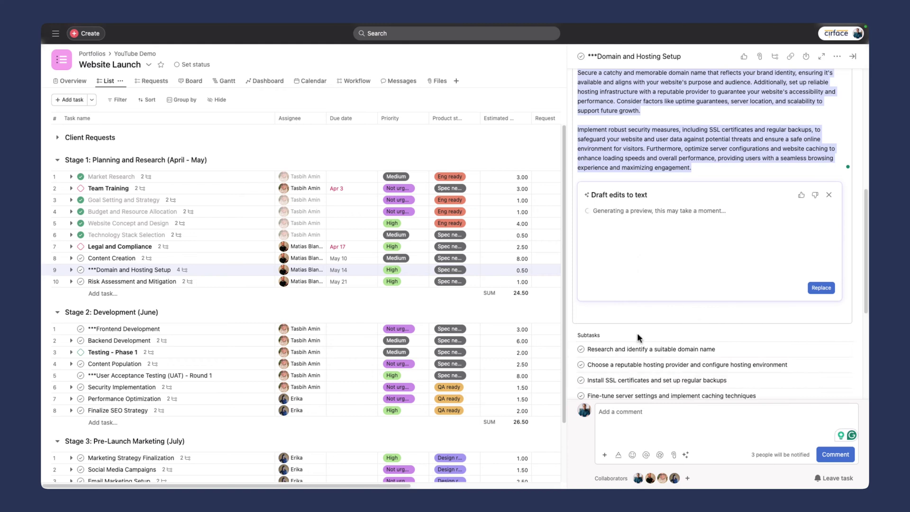
scroll(657, 373, "up", 1)
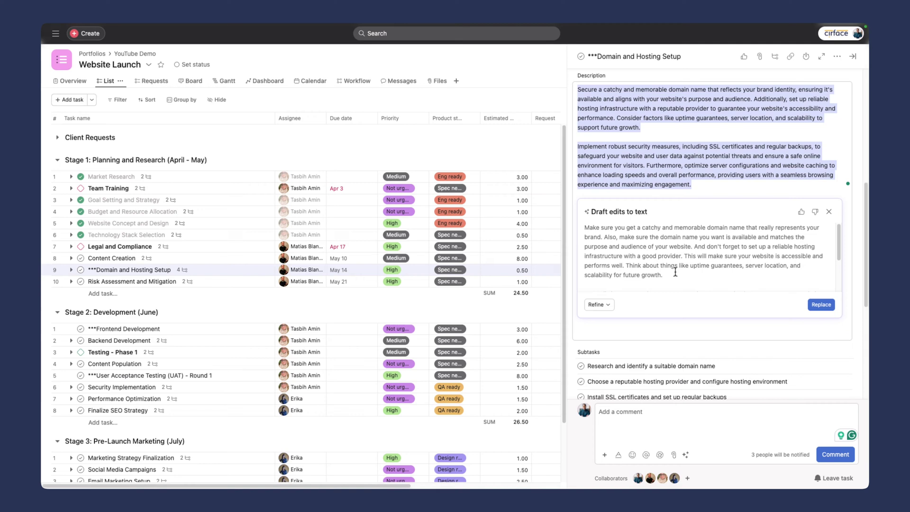
scroll(675, 272, "up", 3)
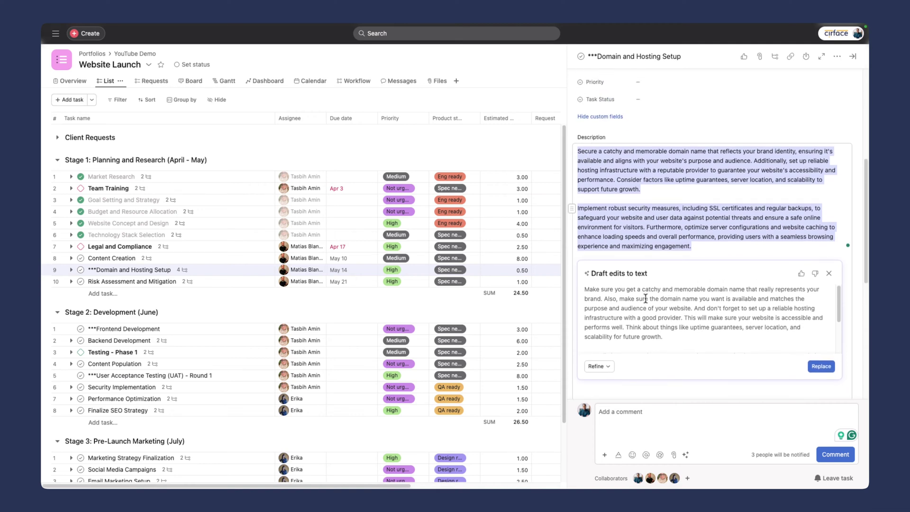
Shorten the AI draft, then regenerate it in another tone
left_click(603, 370)
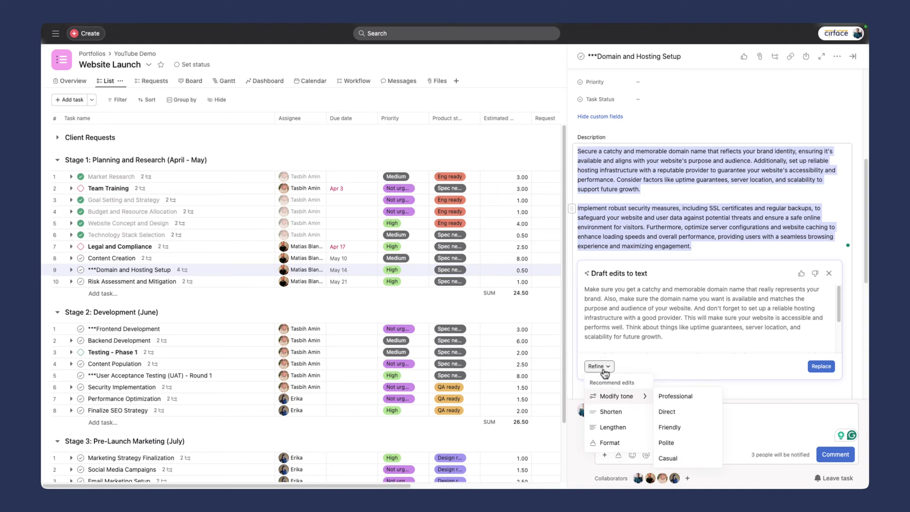
left_click(611, 411)
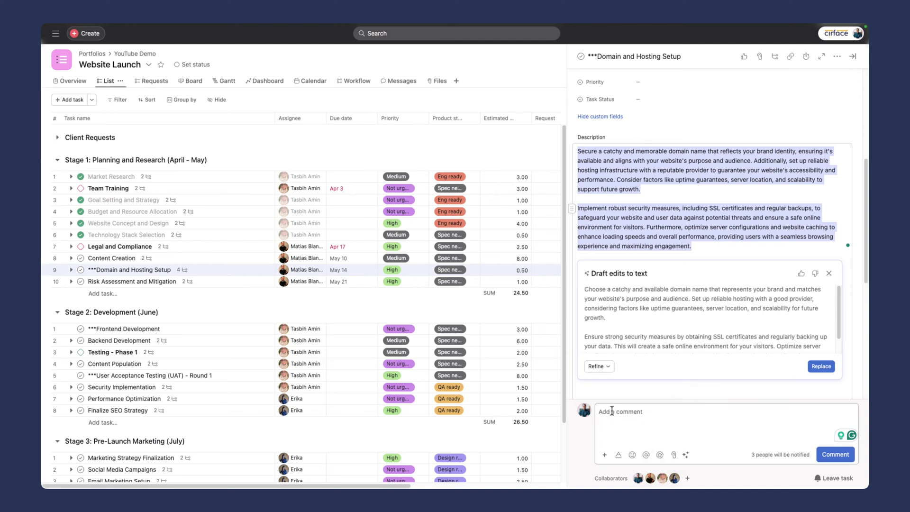
scroll(695, 330, "down", 2)
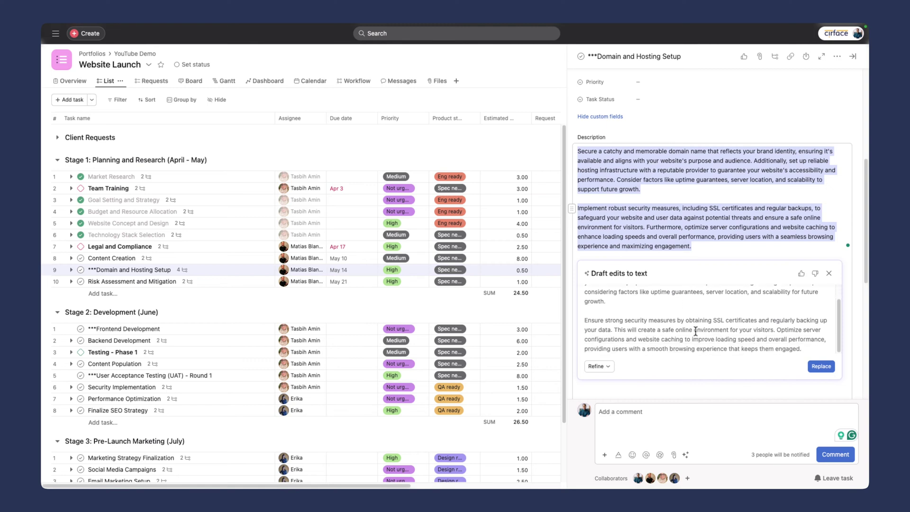
scroll(696, 331, "up", 2)
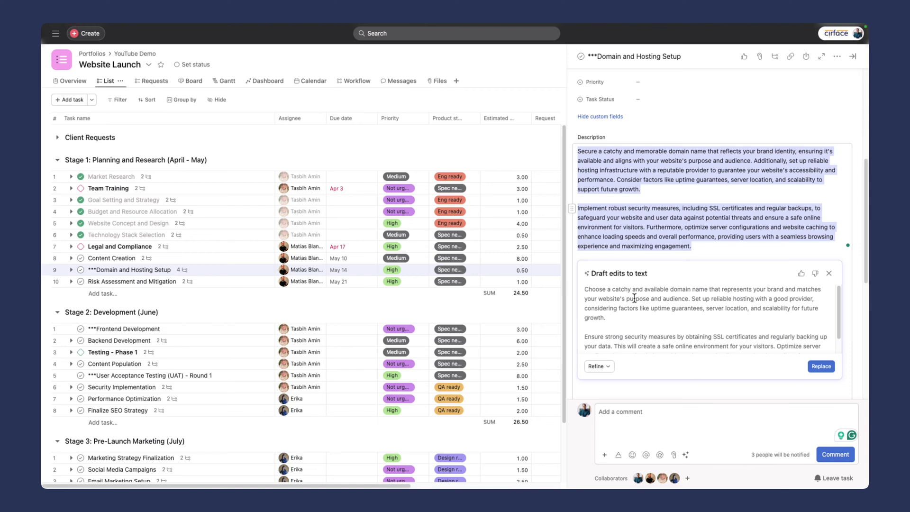
scroll(646, 332, "down", 1)
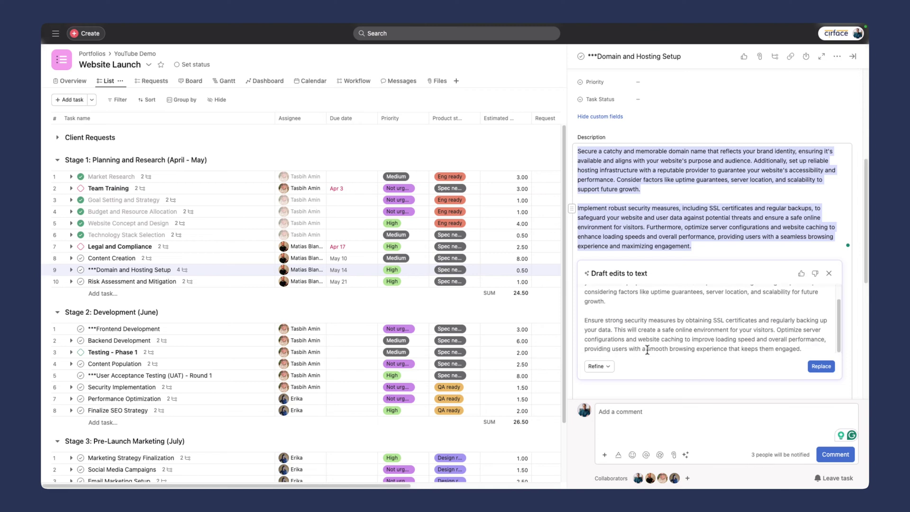
scroll(649, 341, "up", 5)
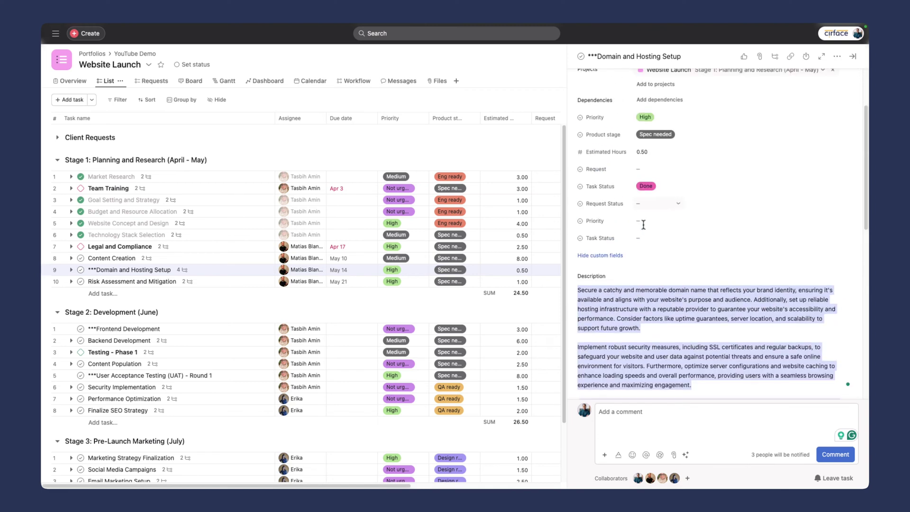
scroll(651, 314, "down", 5)
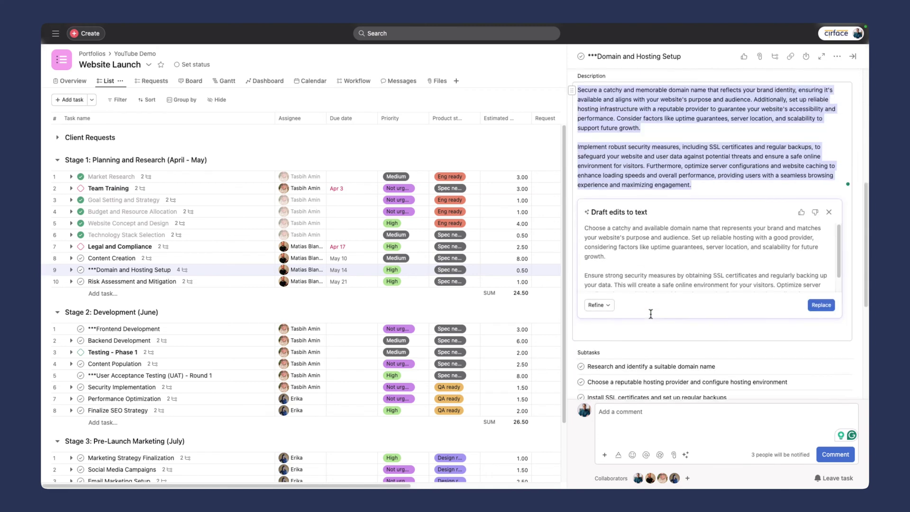
left_click(600, 298)
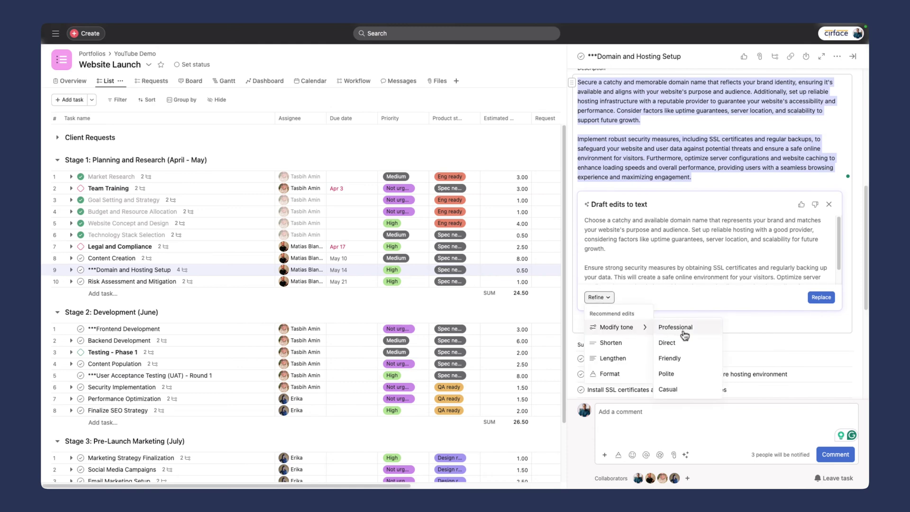
left_click(678, 358)
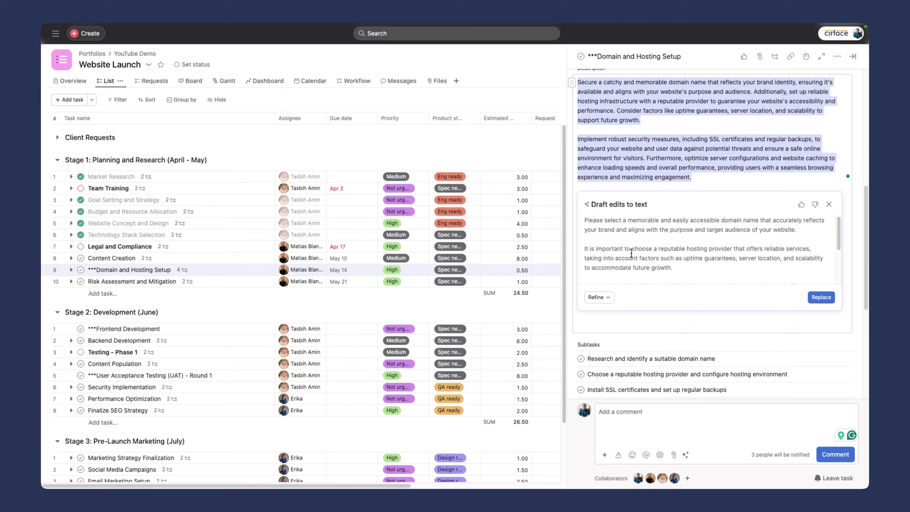
Replace the description with the AI-drafted rewrite and close the task details
left_click(821, 297)
scroll(664, 138, "up", 2)
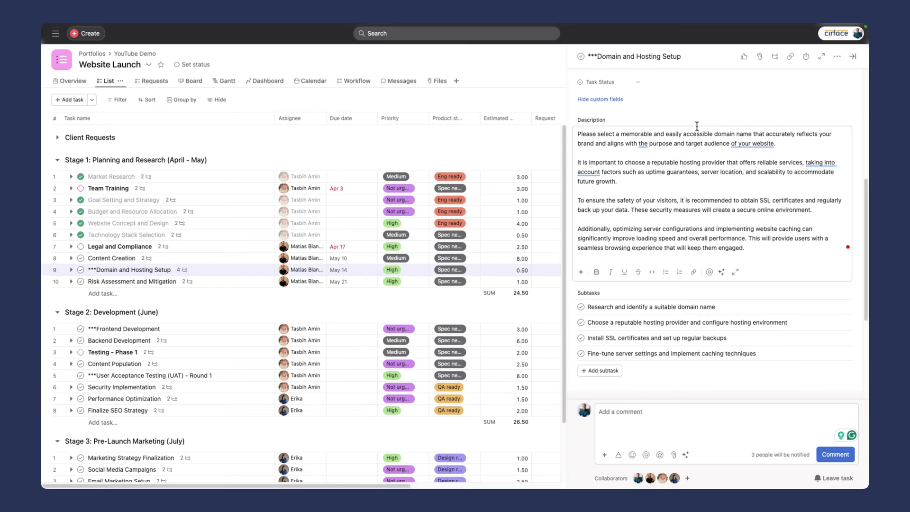
left_click(853, 57)
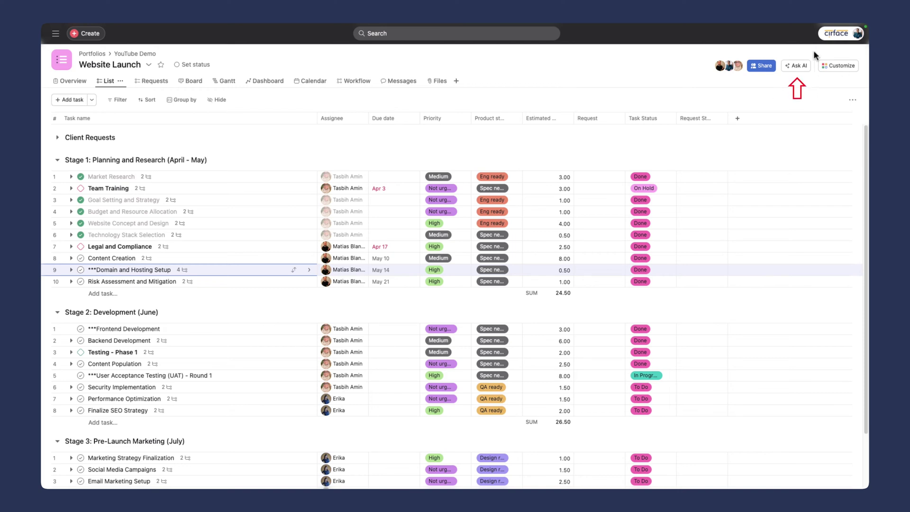
Open Ask AI for the Website Launch project
left_click(800, 67)
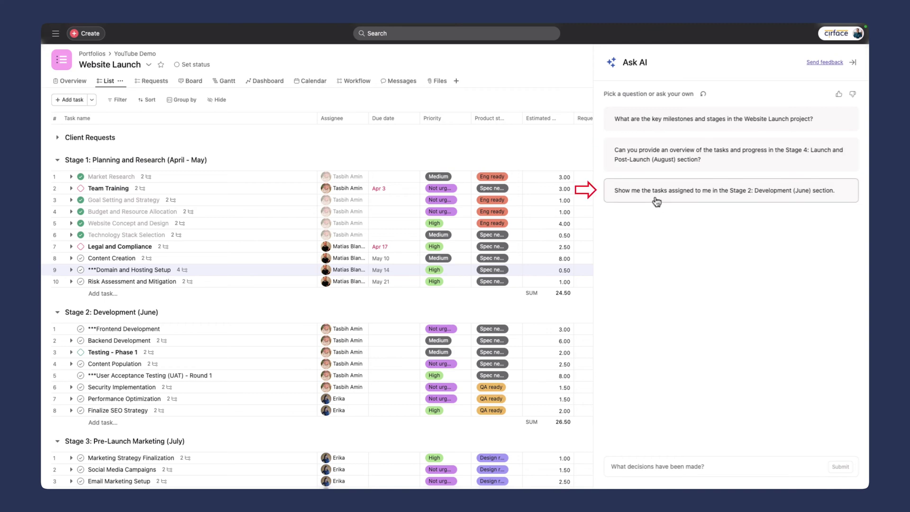
Ask AI for a Stage 4 Launch and Post-Launch overview and expand the full answer
left_click(675, 162)
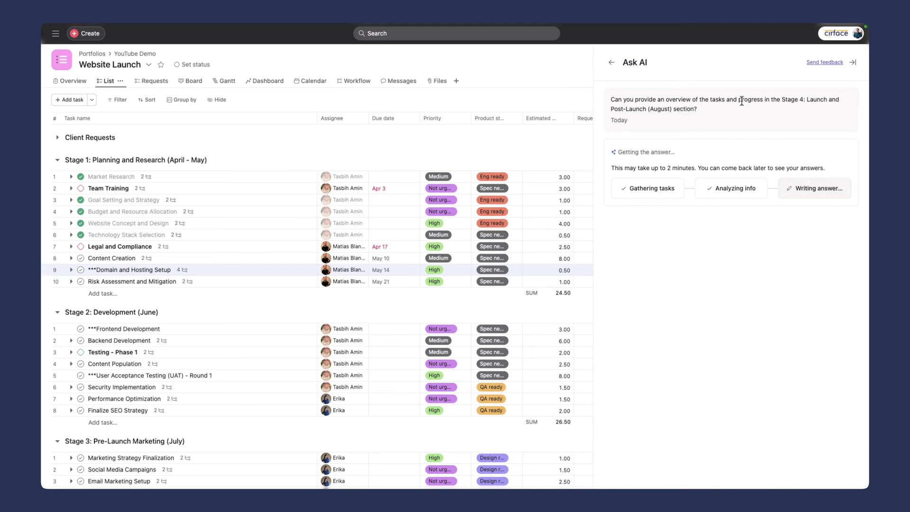
scroll(176, 359, "down", 5)
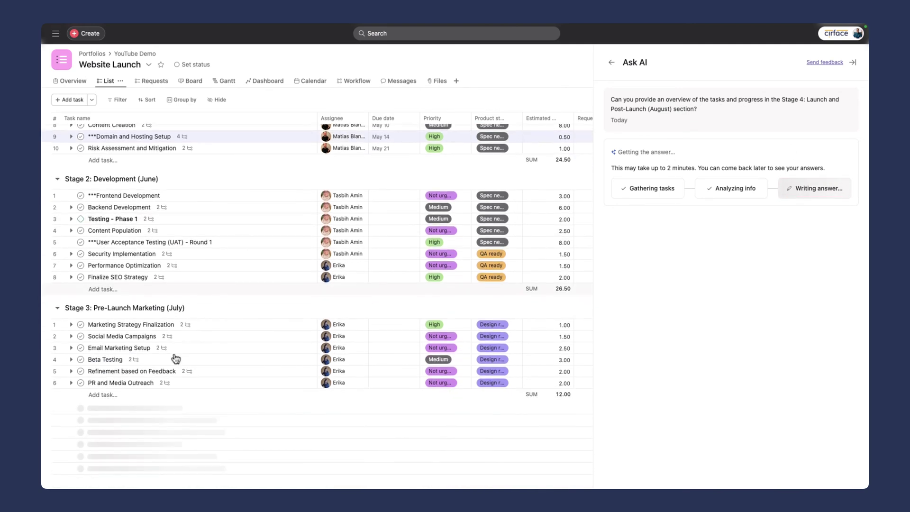
scroll(175, 359, "down", 4)
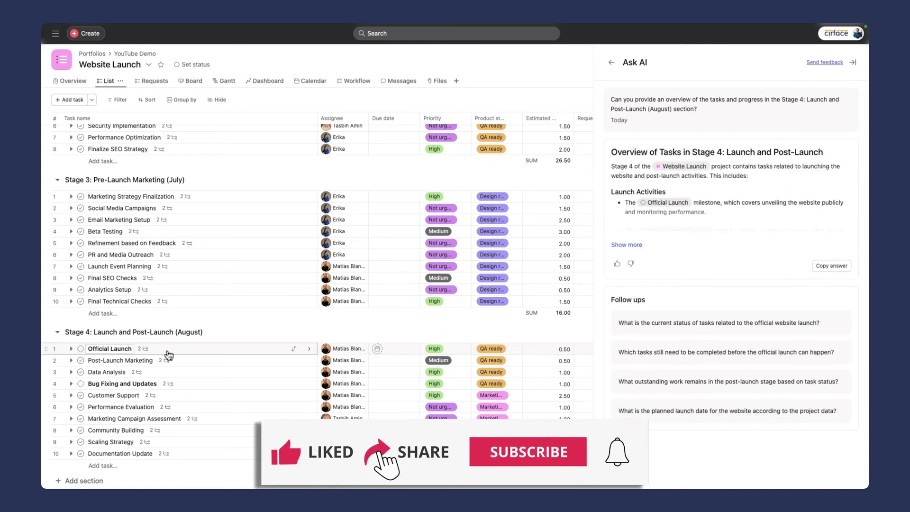
left_click(634, 247)
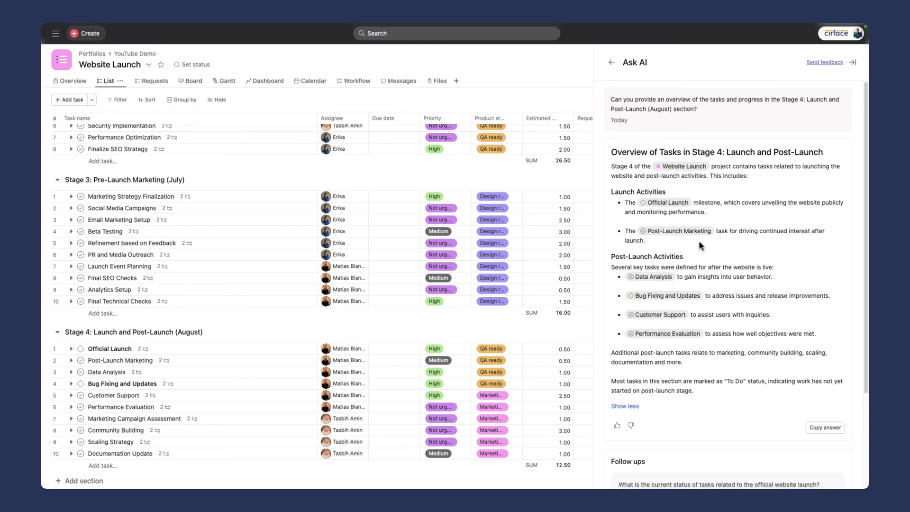
scroll(650, 264, "down", 1)
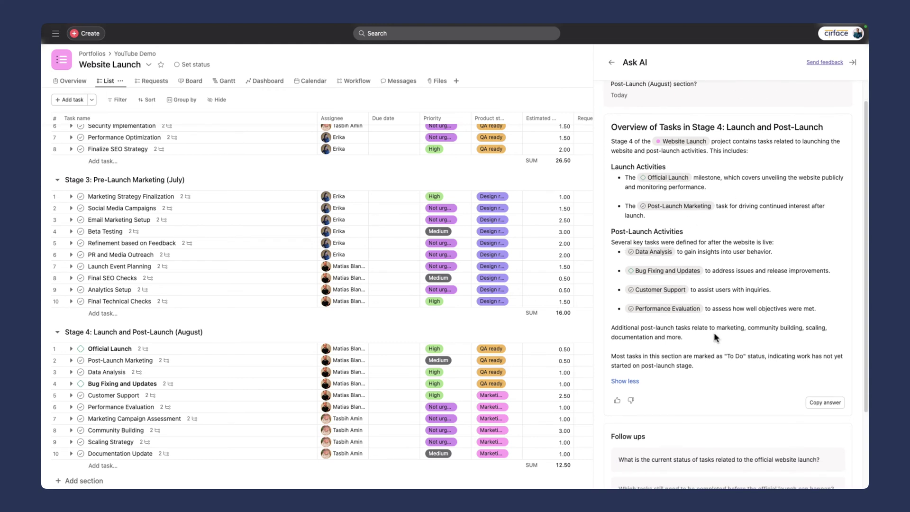
scroll(715, 337, "up", 1)
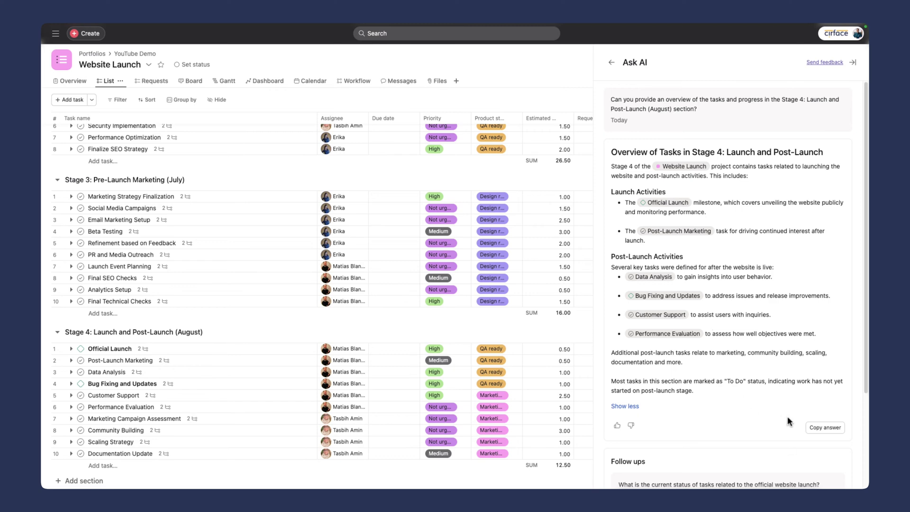
scroll(806, 408, "down", 4)
scroll(830, 258, "up", 4)
Ask AI "What percentage of the tasks are marked as not urgent?"
left_click(613, 63)
left_click(671, 466)
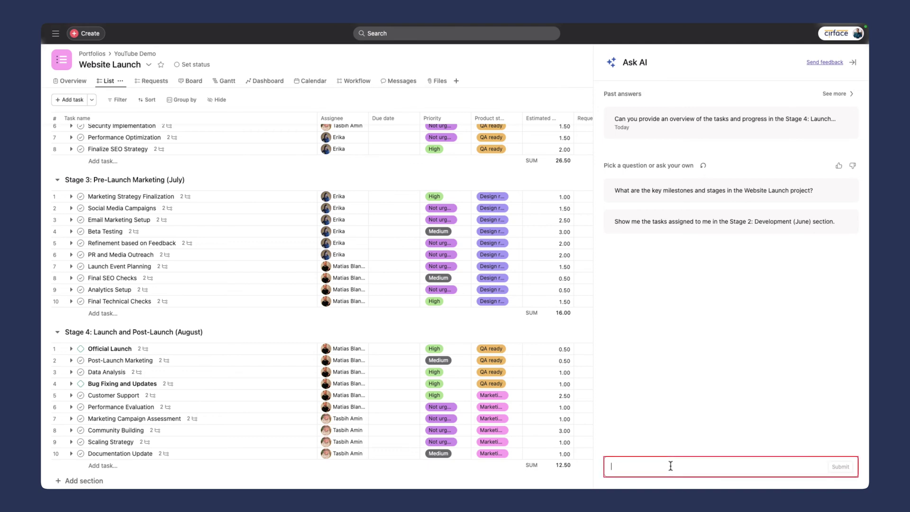
type("What perc")
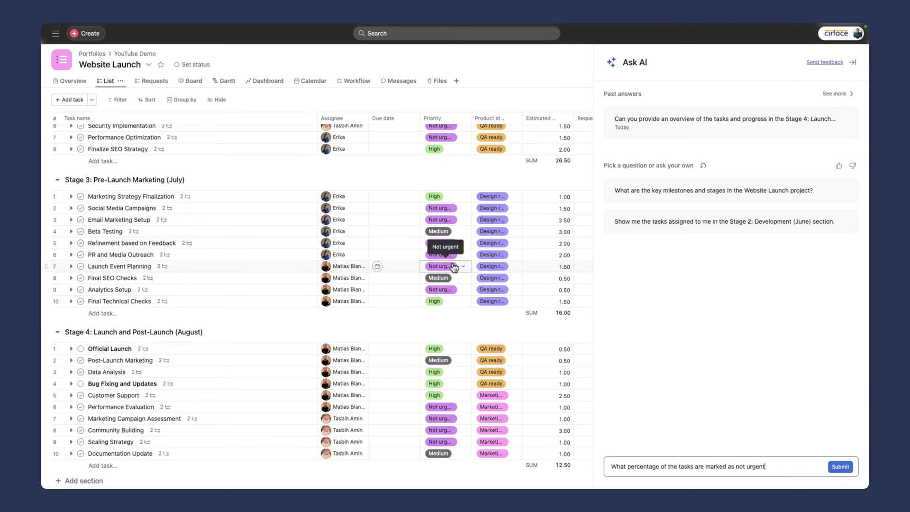
type("?")
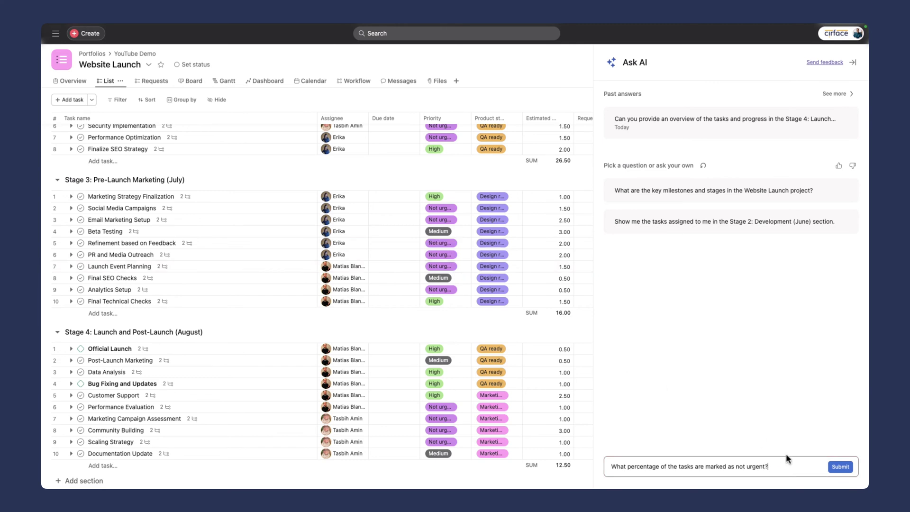
left_click(843, 468)
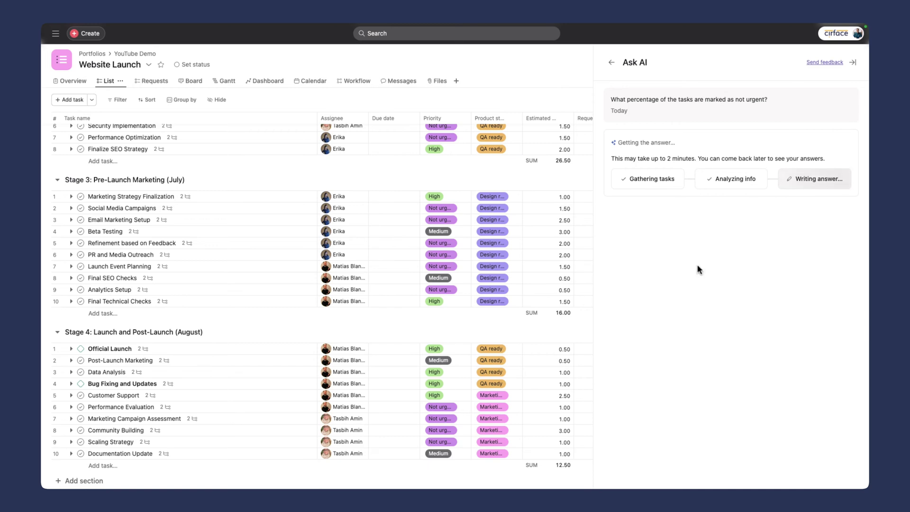
Expand the answer listing the 7 of 37 not urgent tasks, about 19%
left_click(626, 235)
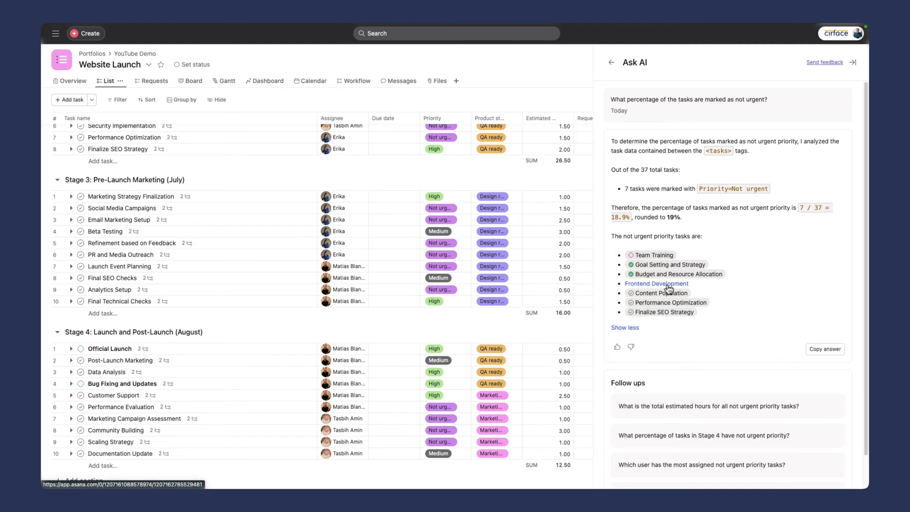
scroll(671, 317, "down", 1)
scroll(672, 310, "up", 1)
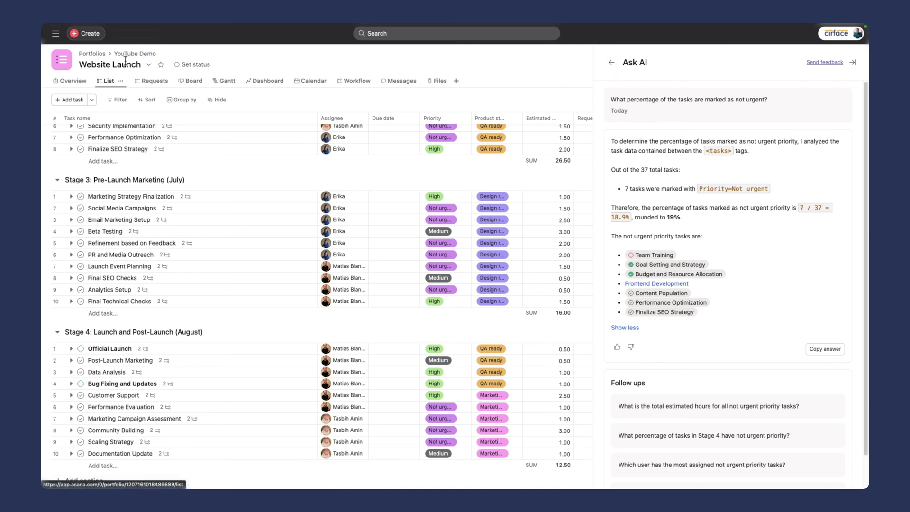
On the Overview, enable automatic summary emails and view the AI project summary
left_click(73, 81)
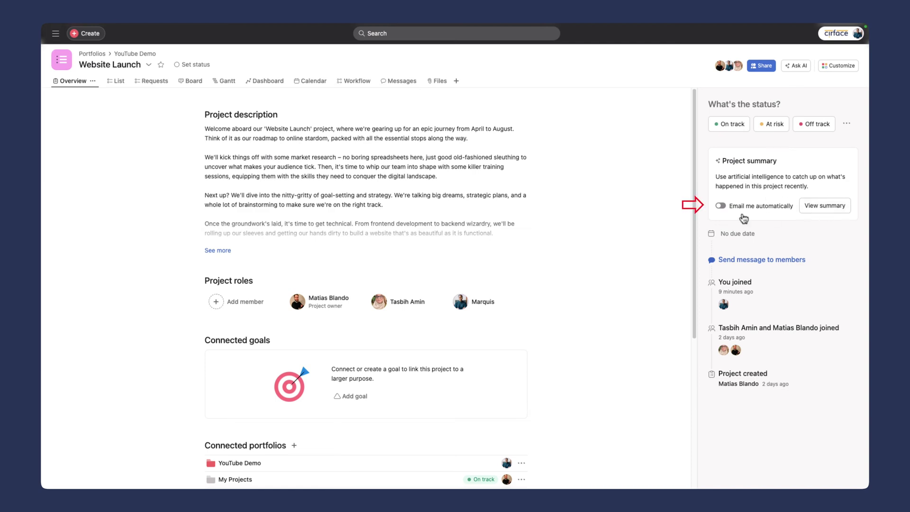
left_click(720, 205)
left_click(829, 207)
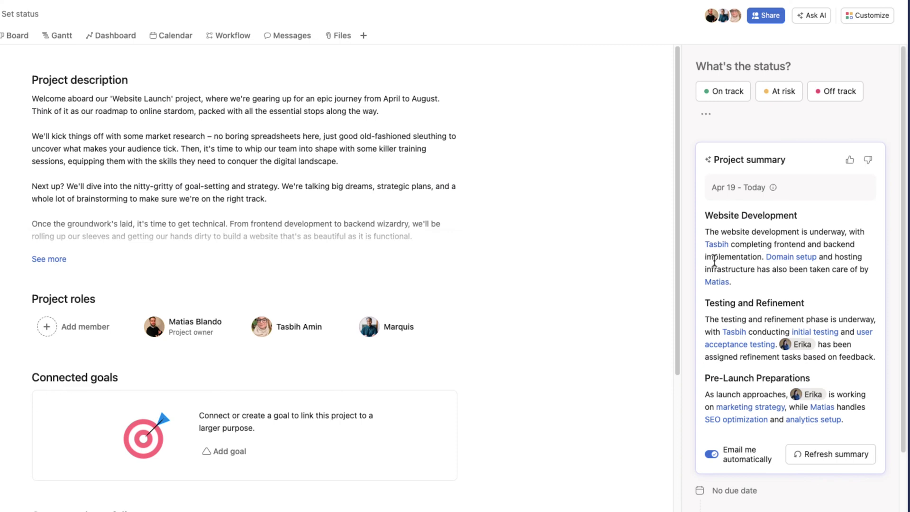
Give the Website Launch AI project summary a thumbs-up rating
left_click(850, 160)
left_click(724, 135)
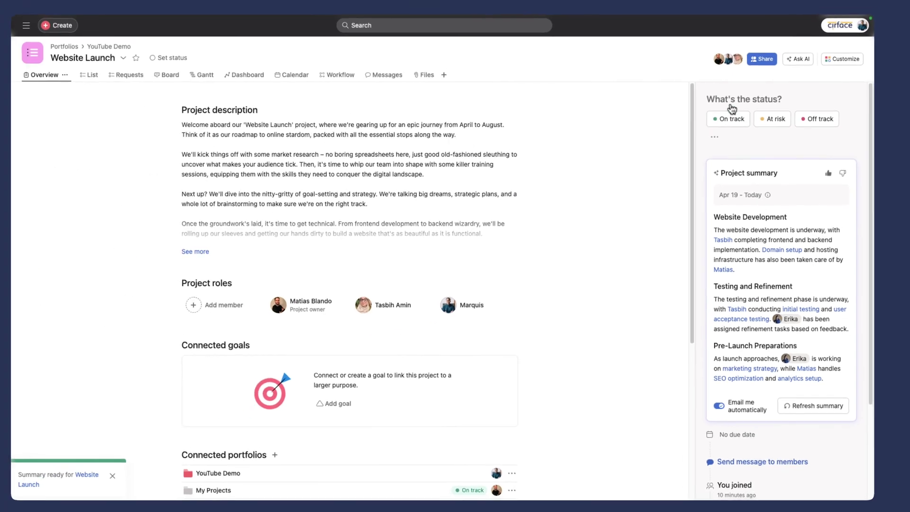
From the YouTube Demo portfolio, start a new Website Launch status update marked On track
left_click(131, 54)
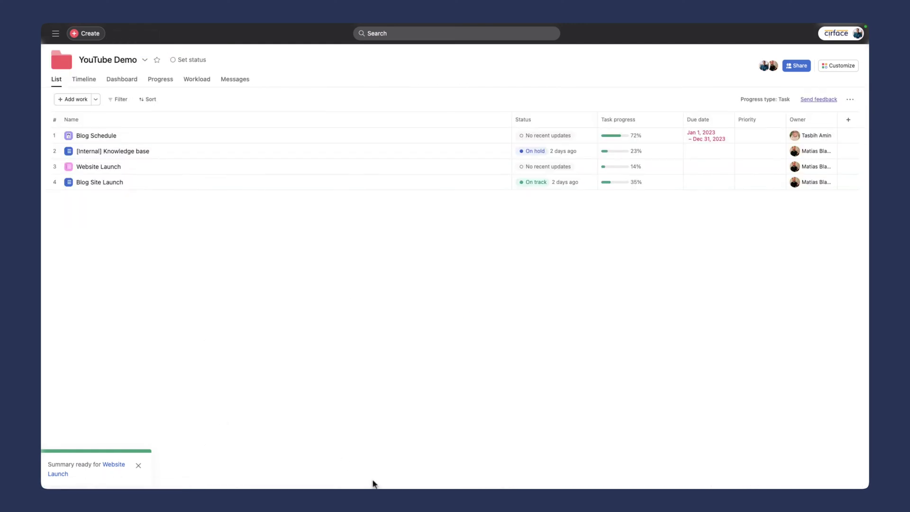
left_click(533, 167)
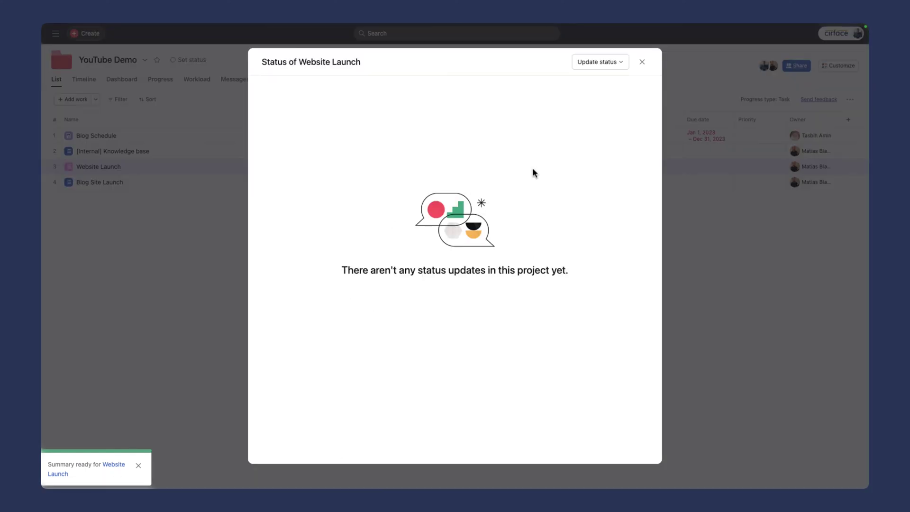
left_click(596, 62)
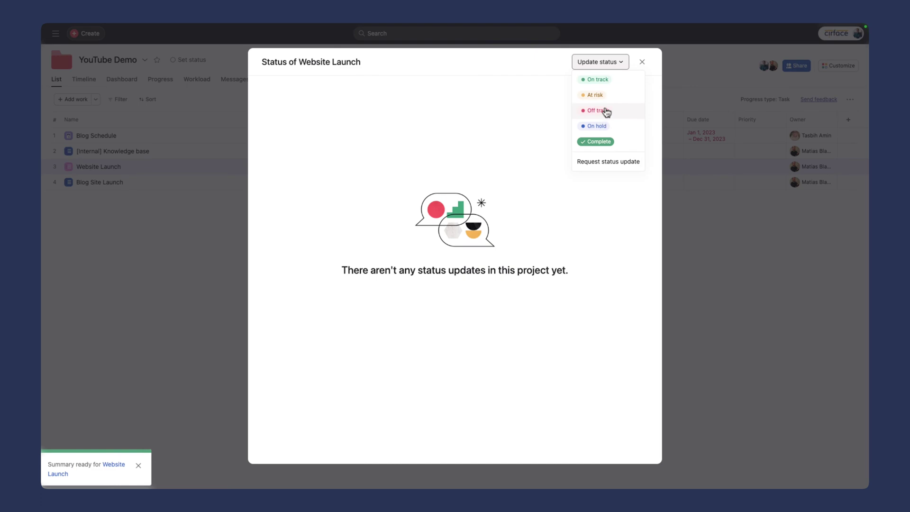
left_click(604, 79)
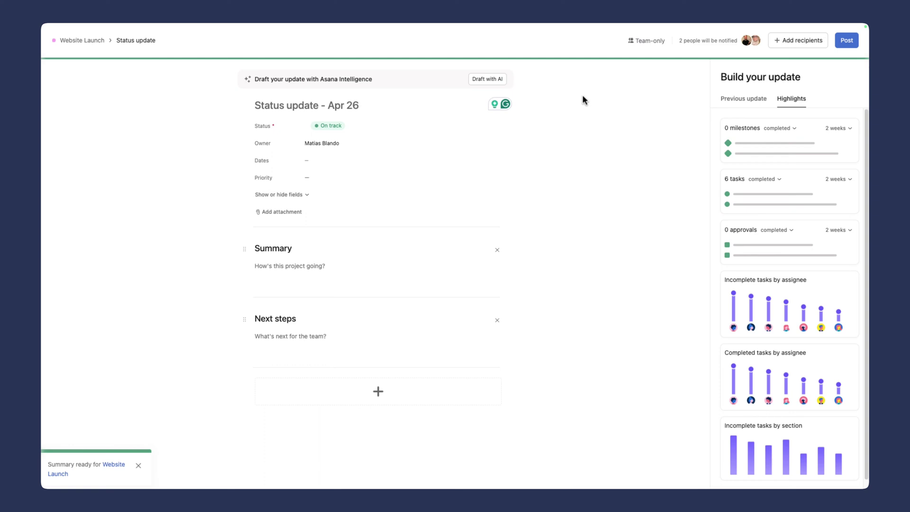
Generate an AI draft covering Apr 12 – Today, On track, with written guidance added
left_click(497, 79)
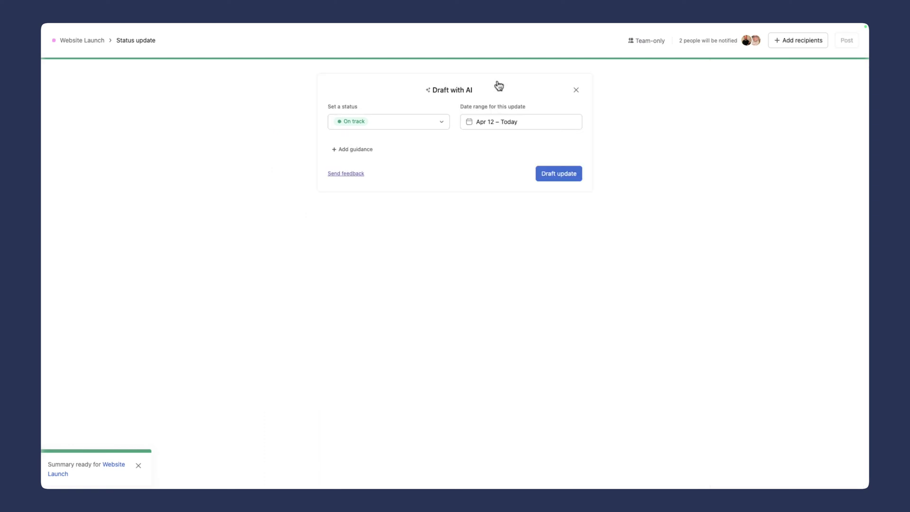
left_click(499, 123)
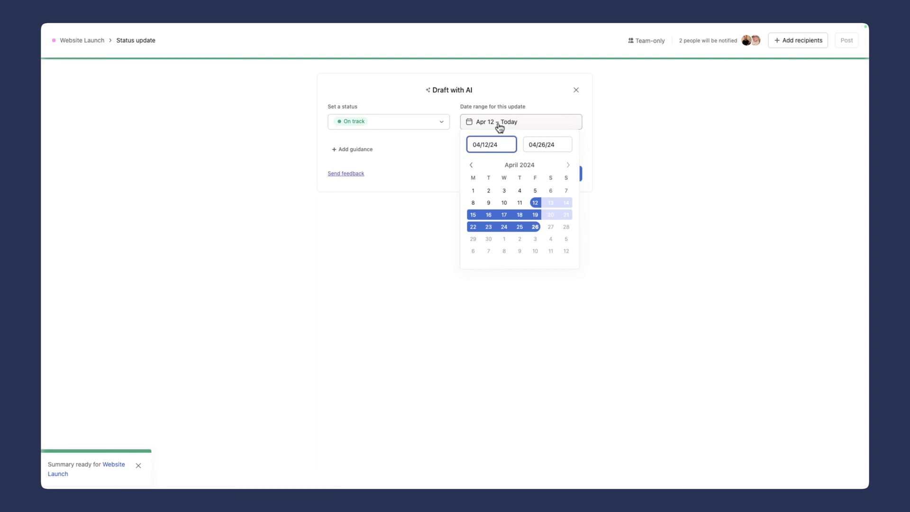
left_click(430, 172)
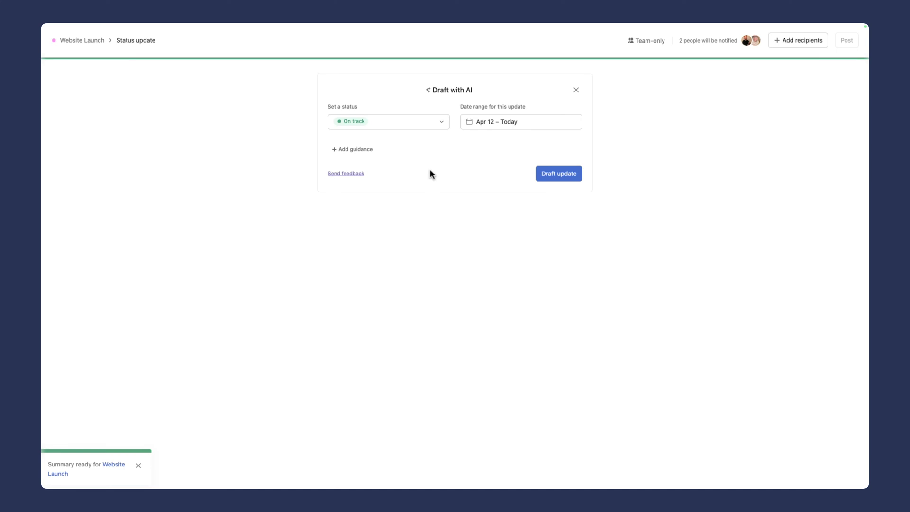
left_click(370, 154)
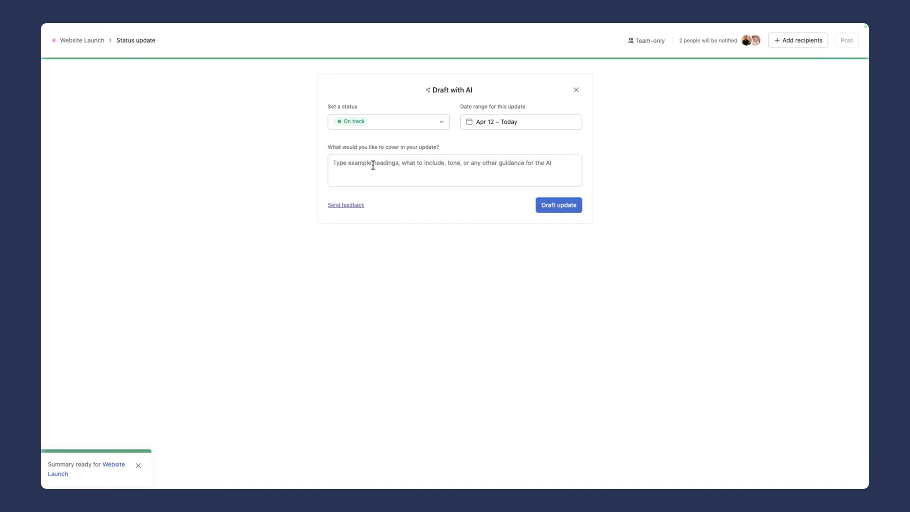
left_click(374, 165)
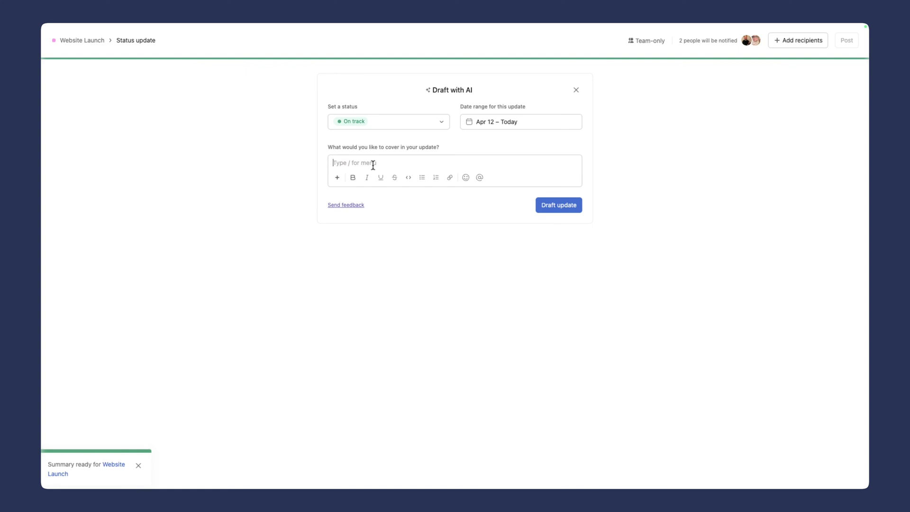
left_click(411, 123)
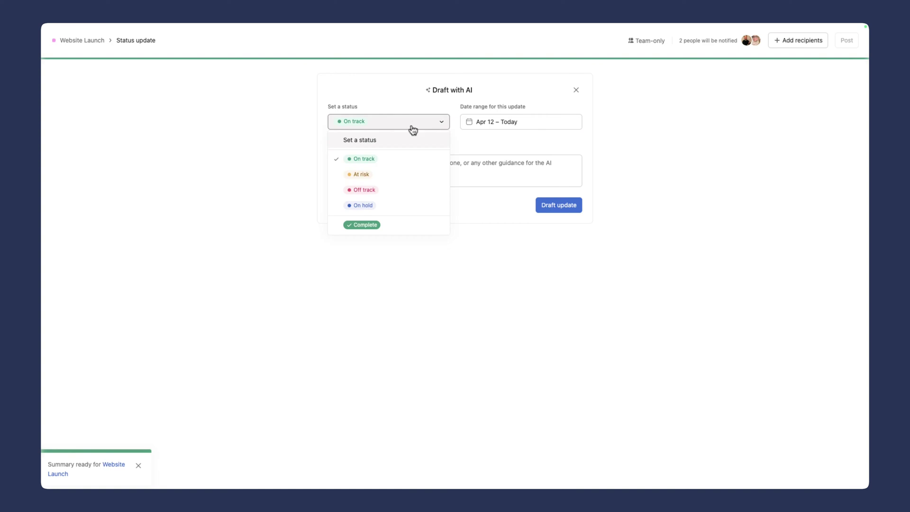
left_click(383, 96)
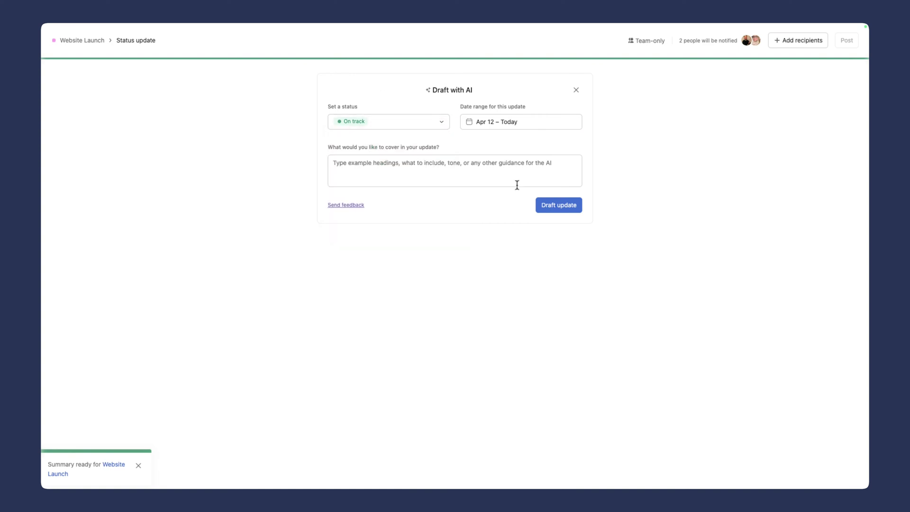
left_click(548, 206)
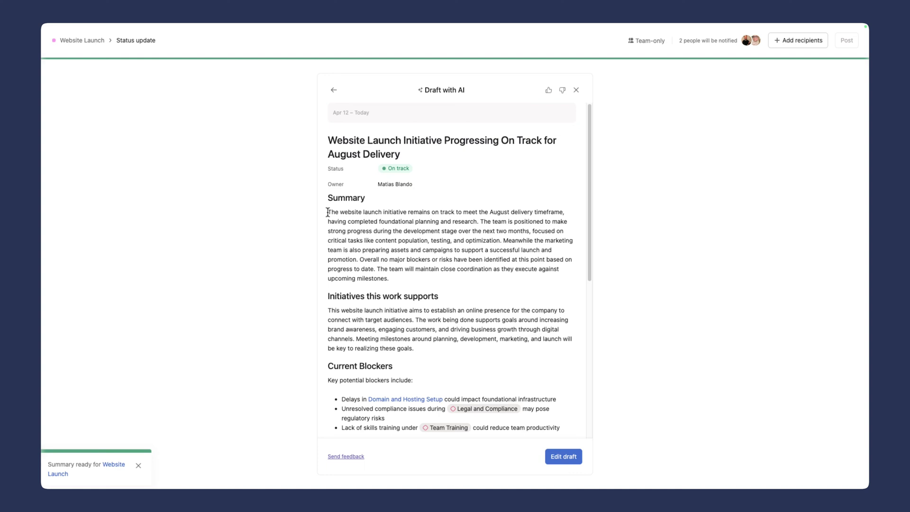
Review the AI draft, selecting its Summary paragraph and scrolling through the remaining sections
left_click_drag(328, 212, 386, 282)
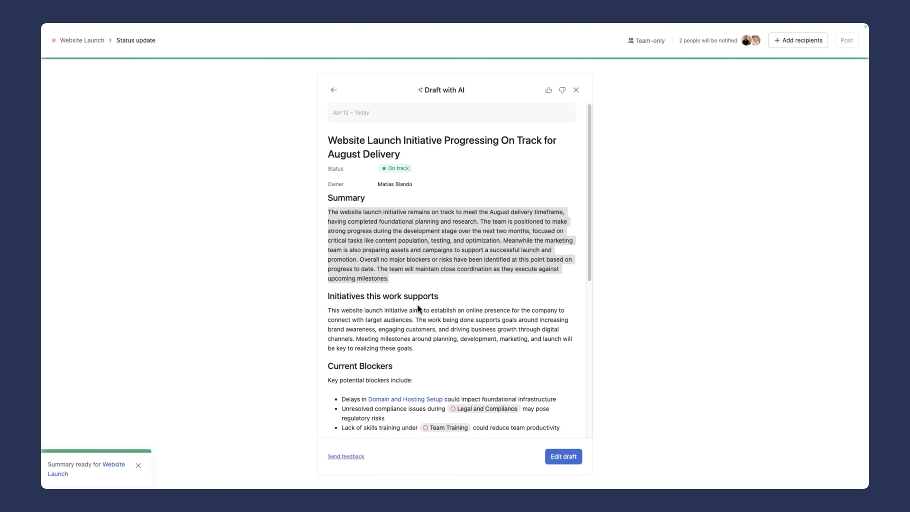
scroll(418, 299, "down", 1)
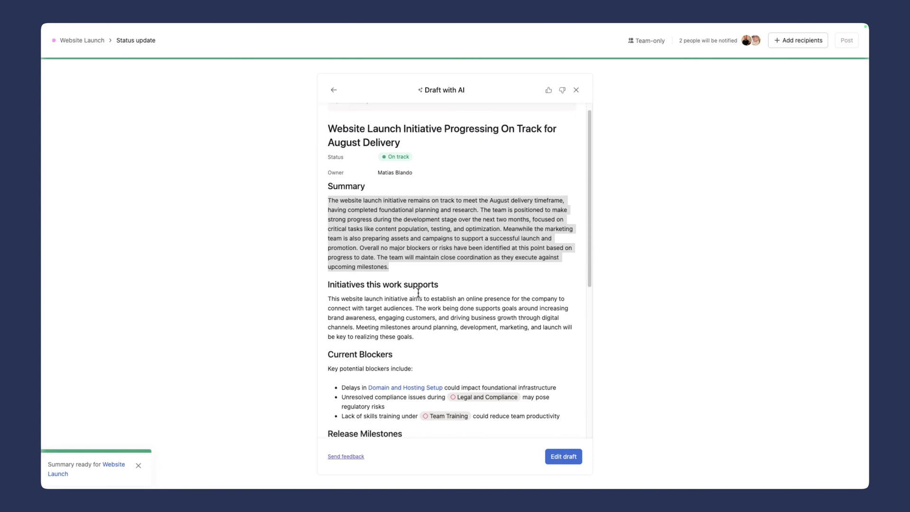
scroll(419, 292, "down", 2)
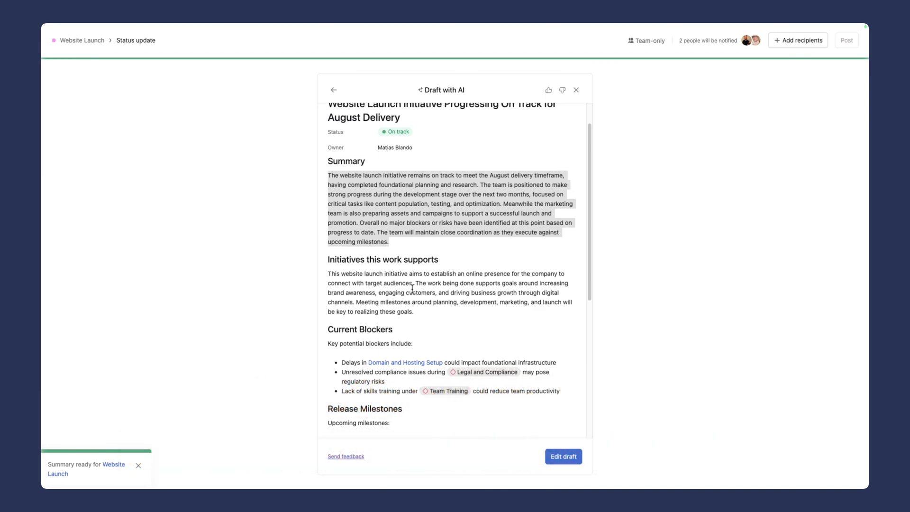
scroll(412, 289, "down", 5)
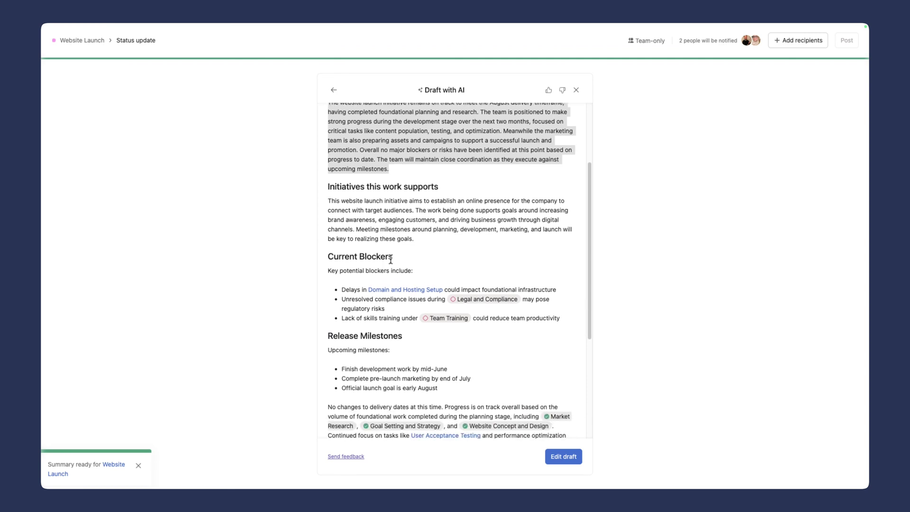
scroll(371, 256, "down", 2)
scroll(371, 257, "down", 5)
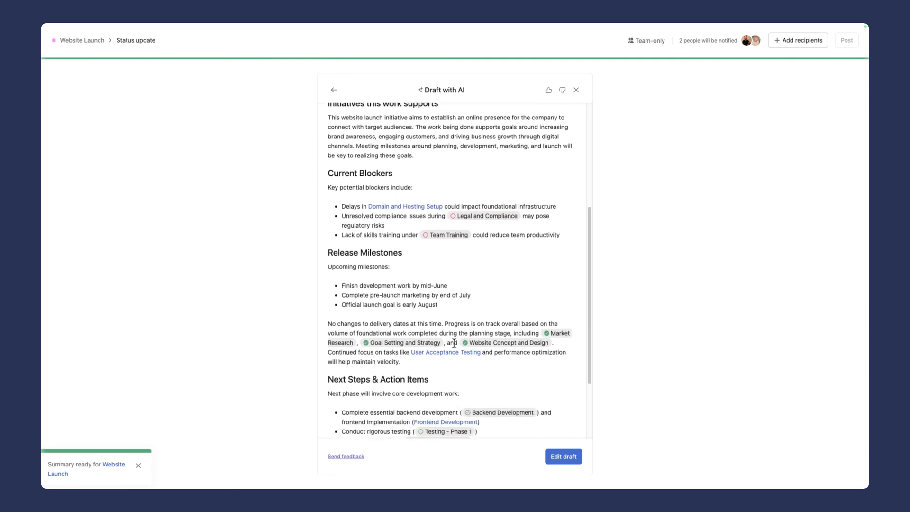
Edit the AI draft and insert the '6 tasks completed' highlight below Initiatives
left_click(558, 456)
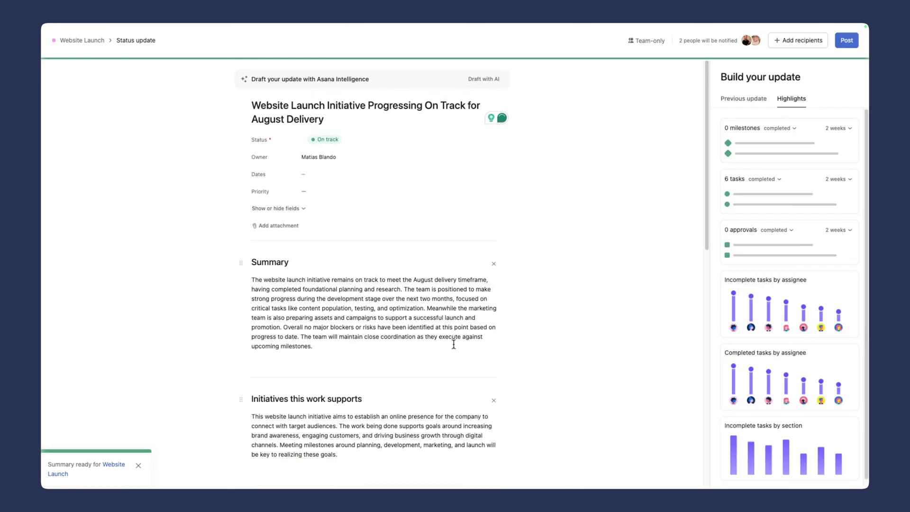
scroll(415, 319, "down", 5)
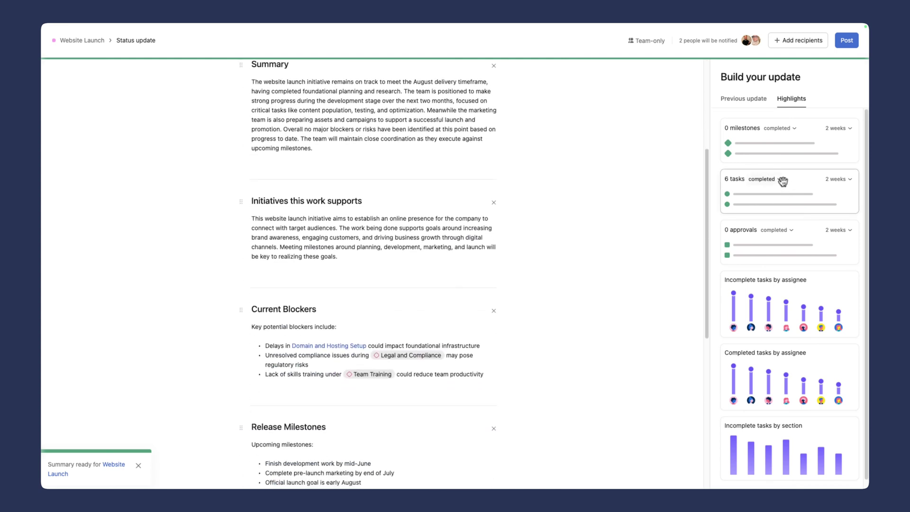
left_click_drag(787, 213, 356, 301)
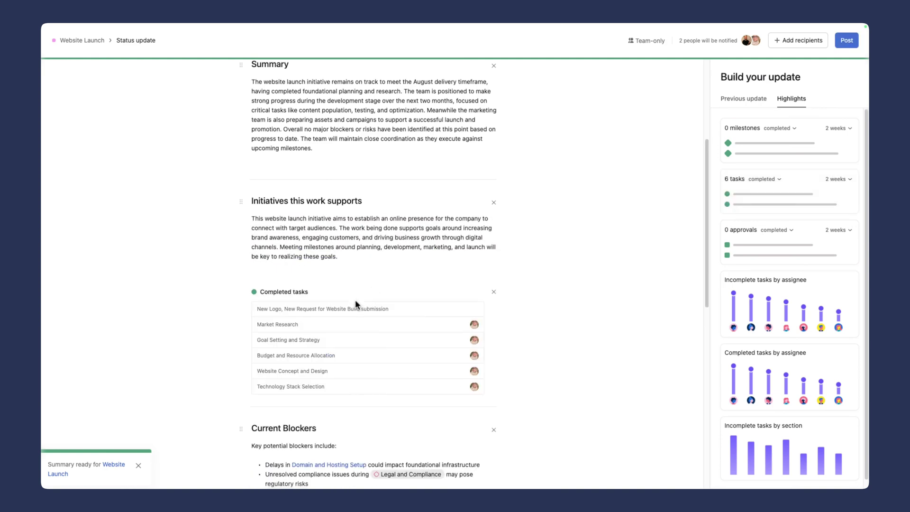
scroll(372, 309, "up", 4)
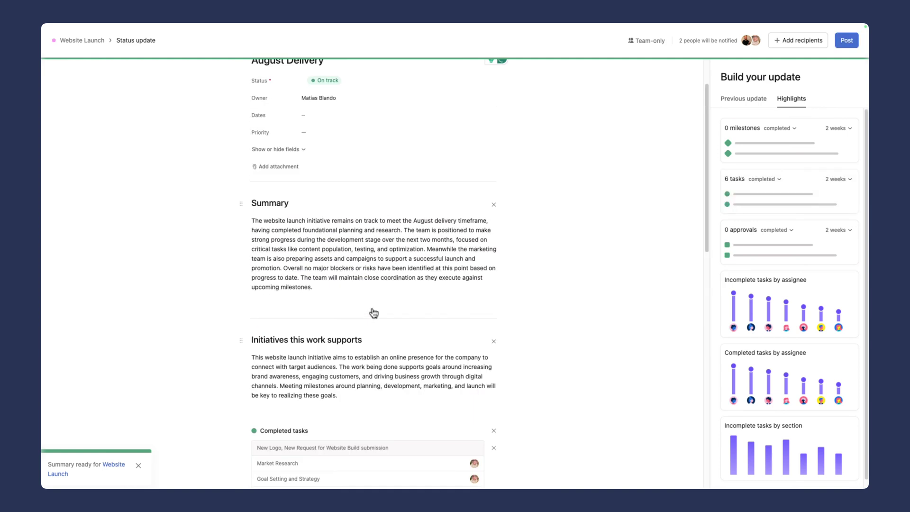
scroll(372, 309, "down", 4)
scroll(371, 340, "down", 12)
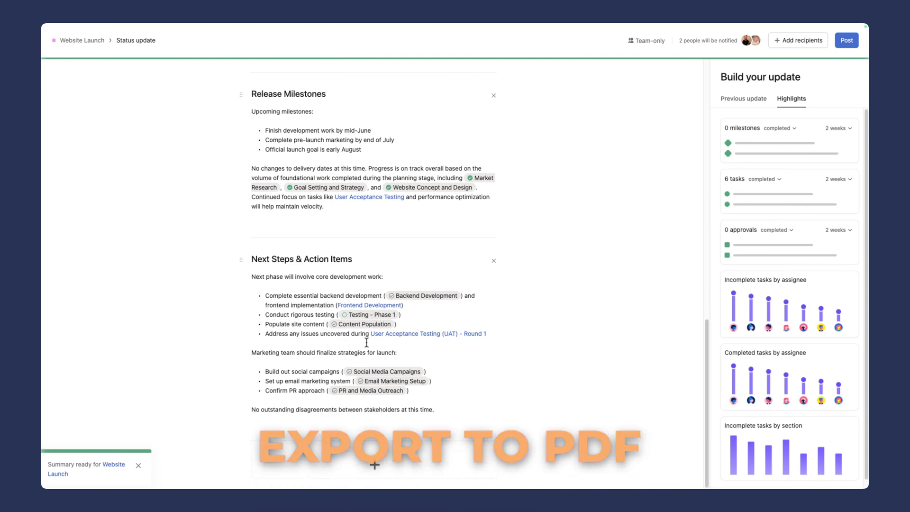
scroll(304, 241, "up", 15)
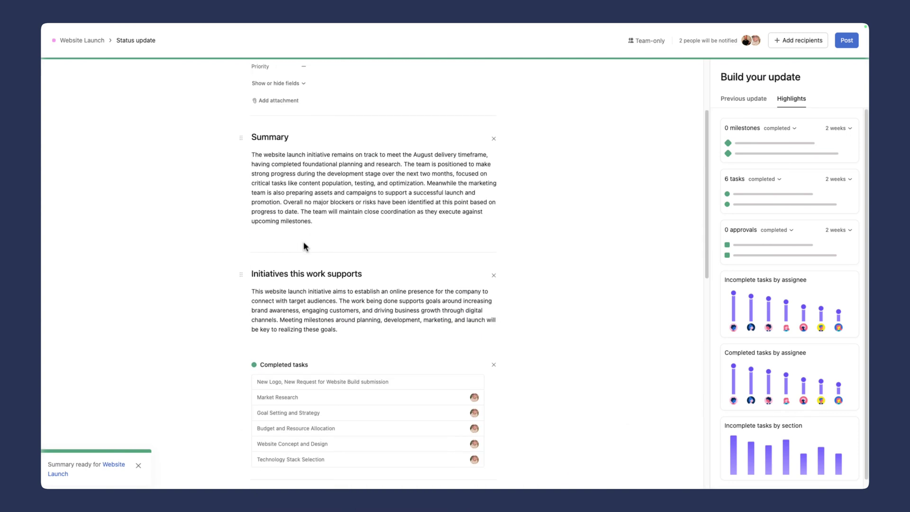
scroll(454, 230, "down", 15)
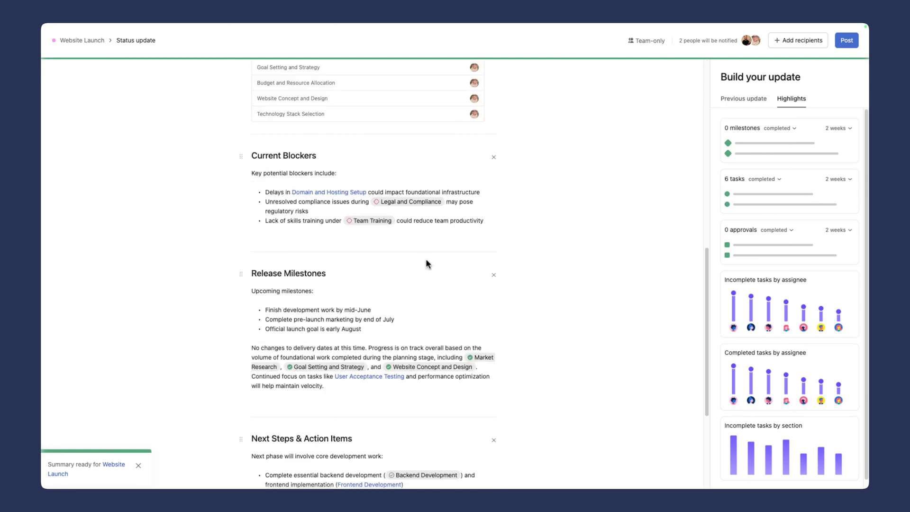
Post the Website Launch update, then start a YouTube Demo portfolio update from Progress
left_click(847, 42)
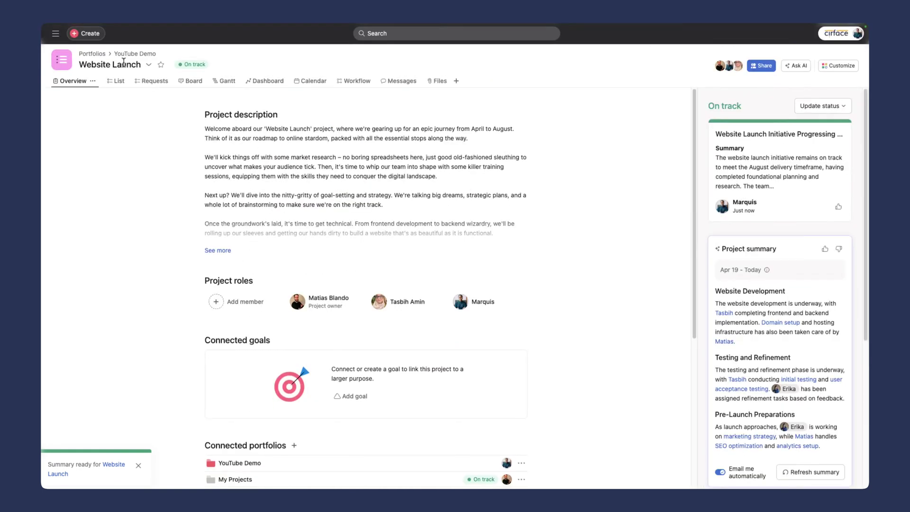
left_click(129, 54)
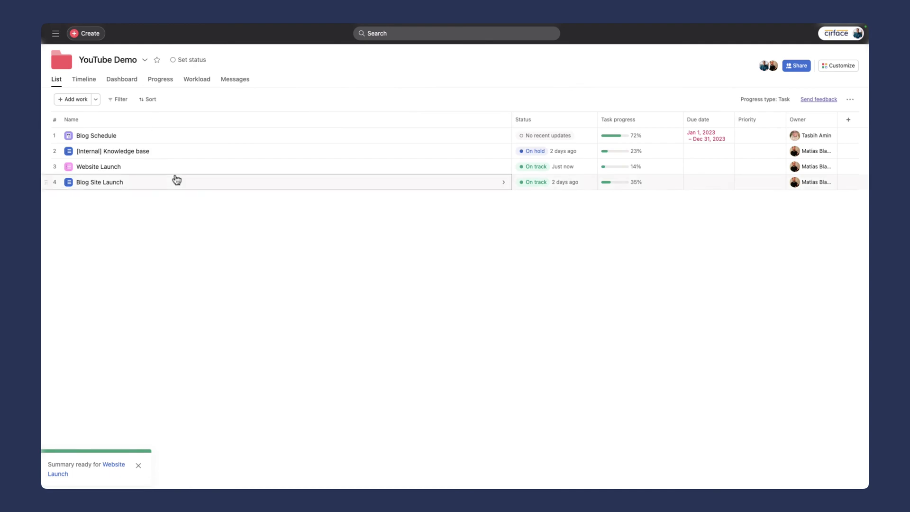
left_click(157, 84)
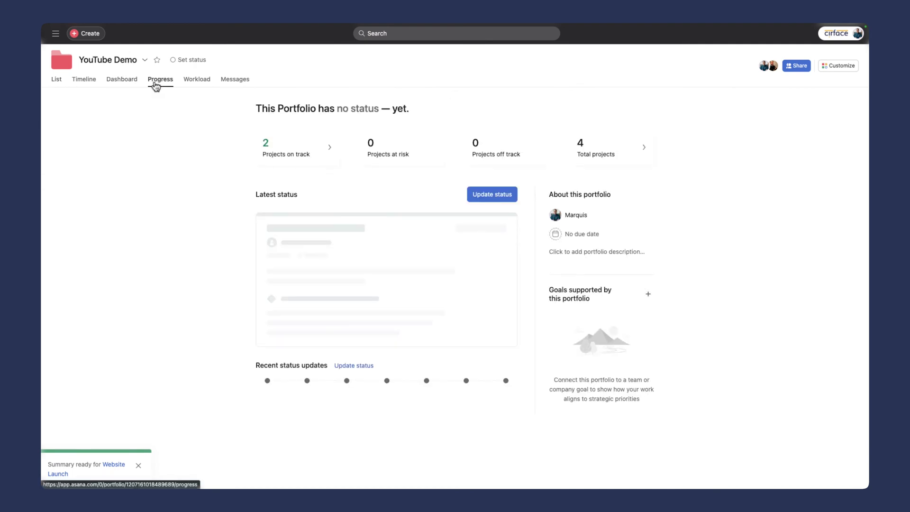
left_click(496, 197)
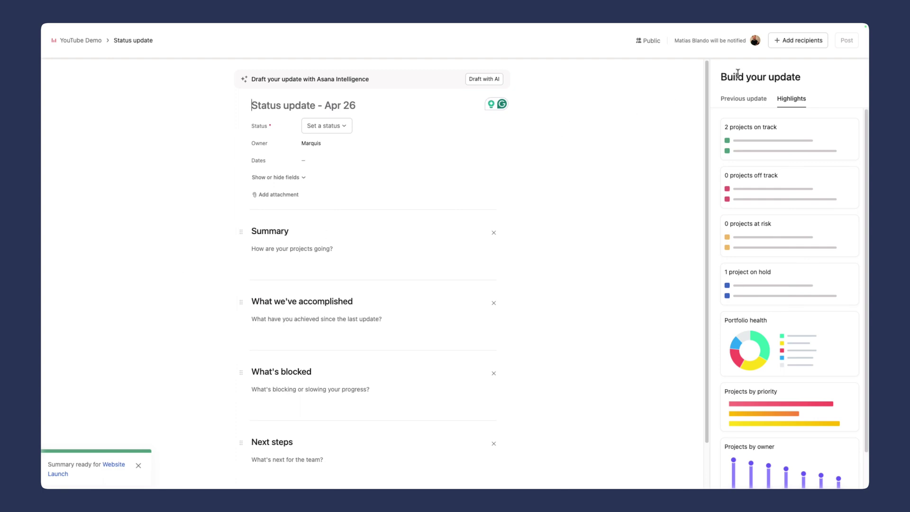
Generate the AI portfolio draft and scroll through it, checking the Current Blockers text
left_click(484, 79)
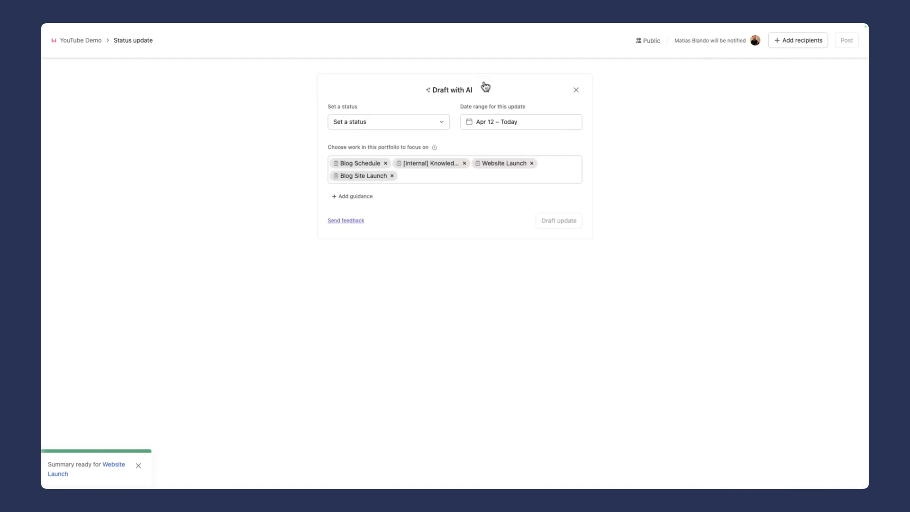
left_click(114, 466)
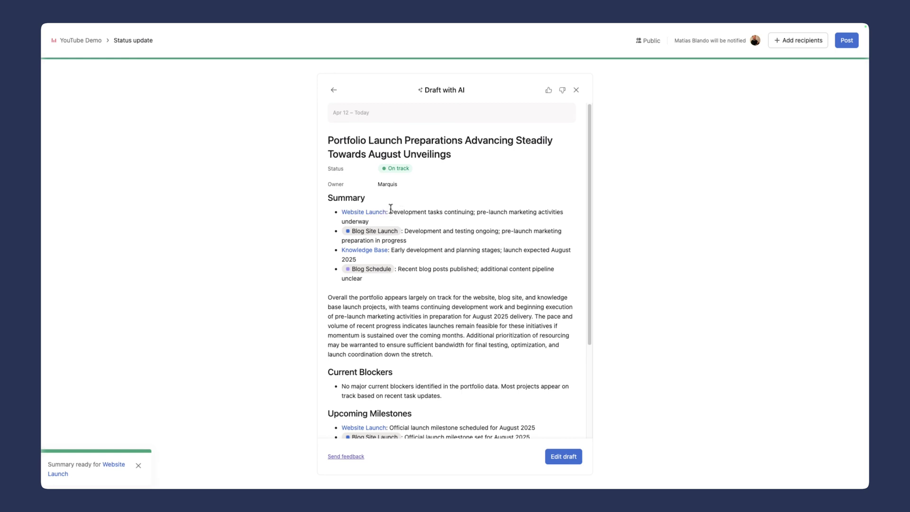
scroll(388, 210, "down", 2)
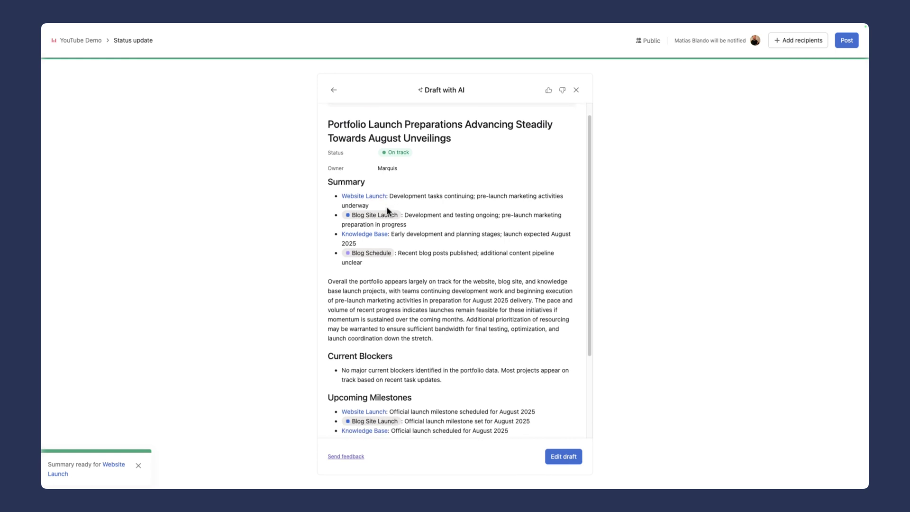
scroll(386, 207, "down", 1)
scroll(375, 292, "down", 1)
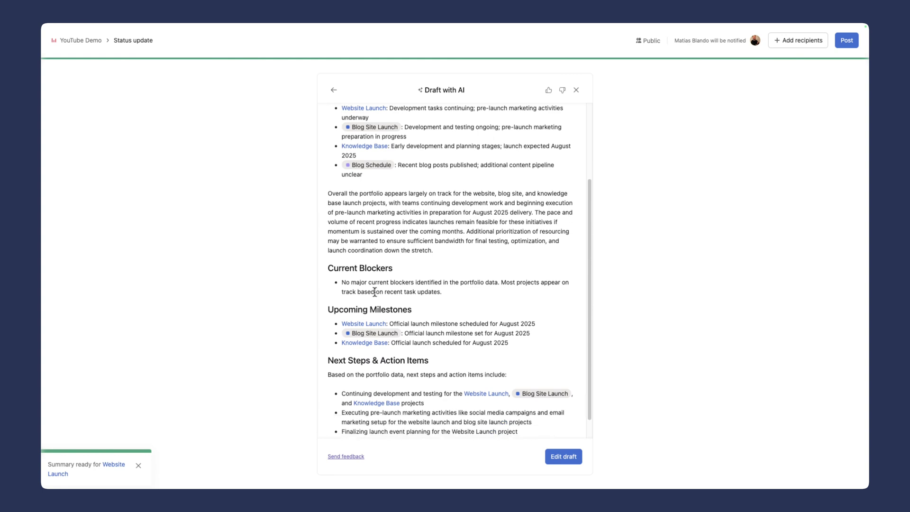
left_click_drag(471, 294, 350, 285)
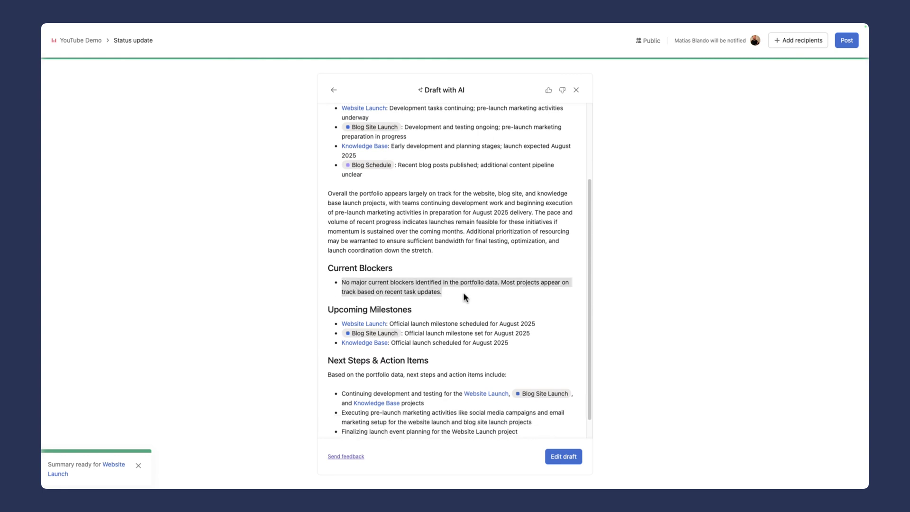
left_click(451, 293)
scroll(450, 292, "down", 1)
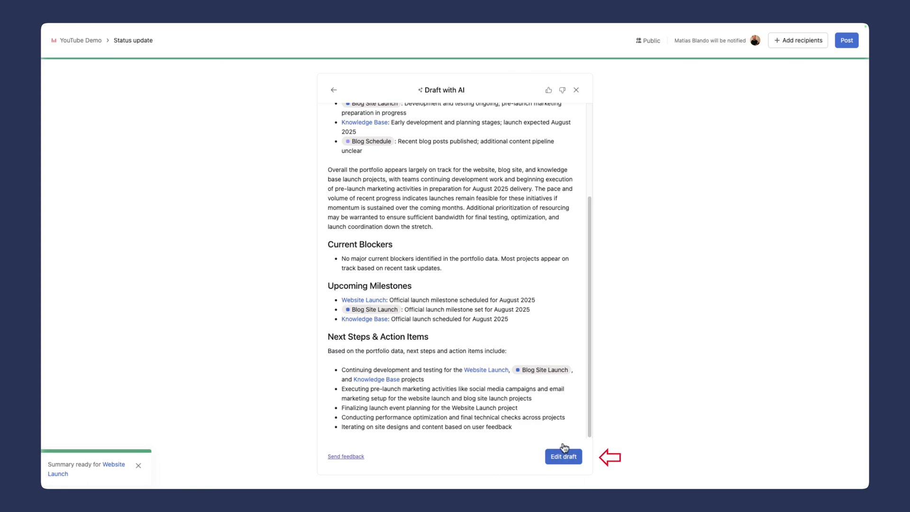
Publish the portfolio update 'Portfolio Launch Preparations Advancing Steadily Towards August Unveilings'
left_click(856, 40)
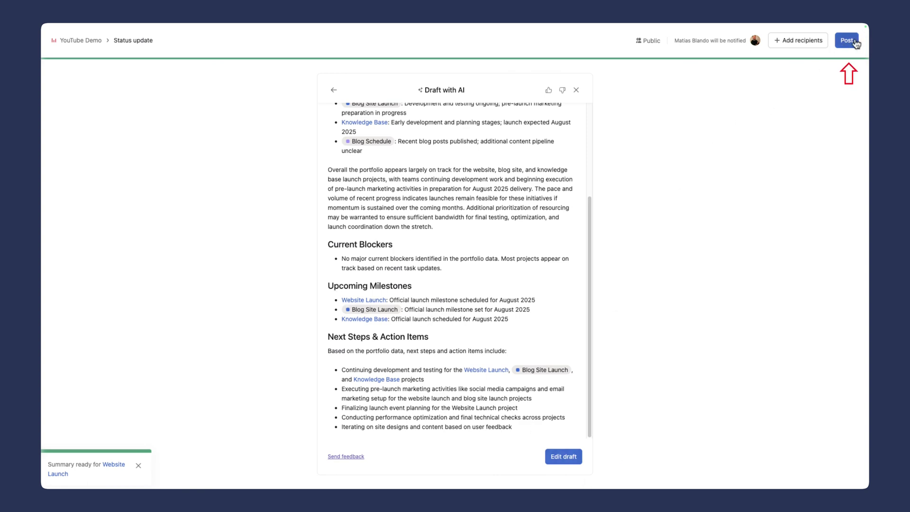